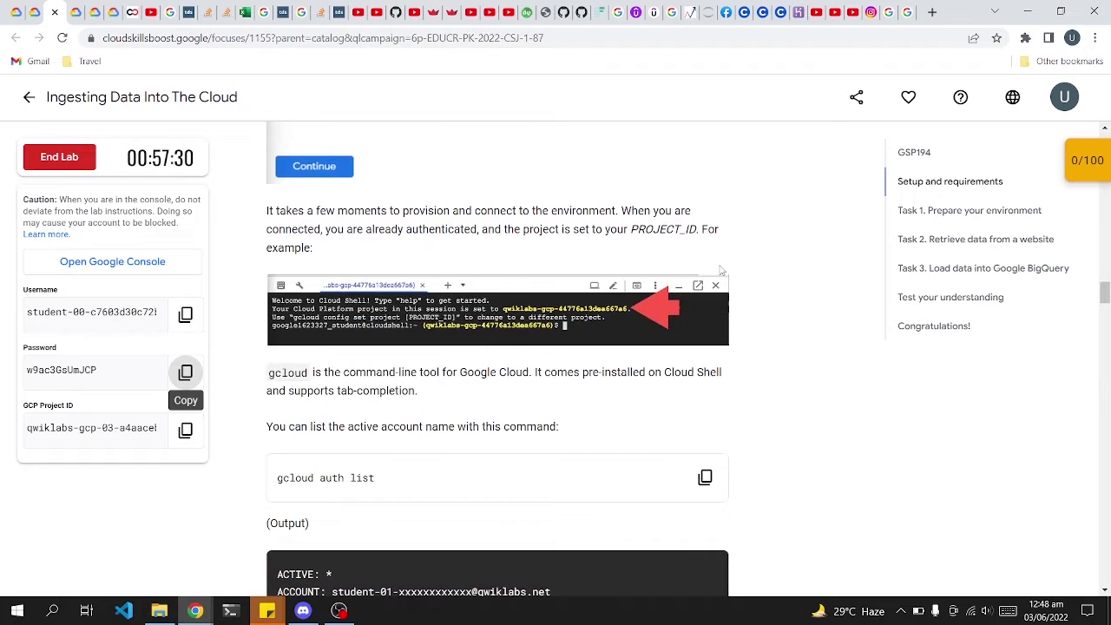
key(alt+Tab)
key(Tab)
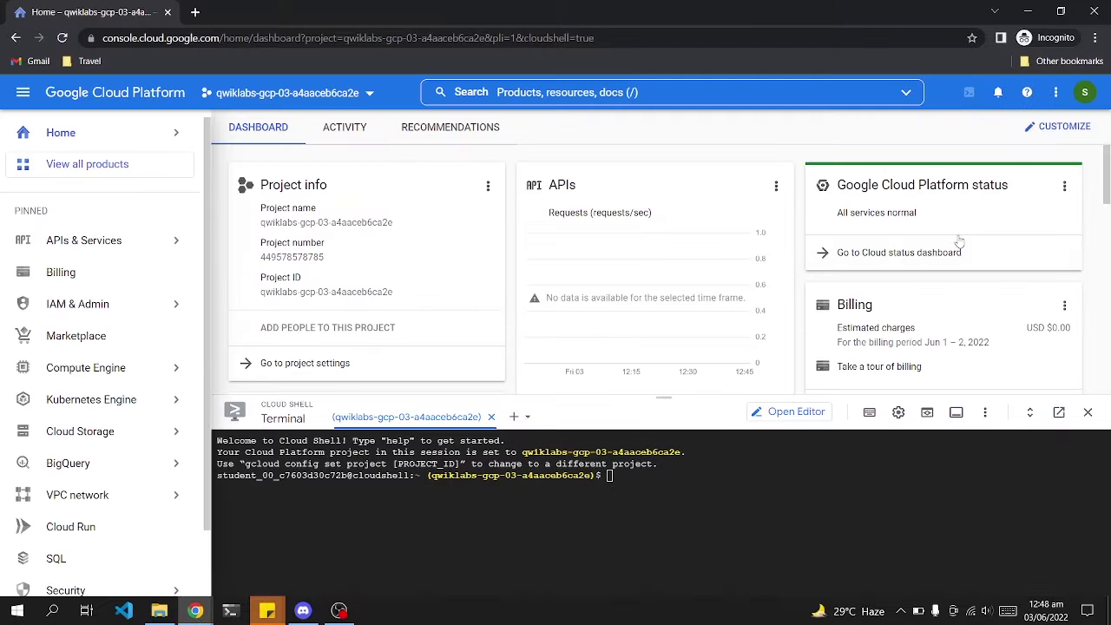
key(alt+Tab)
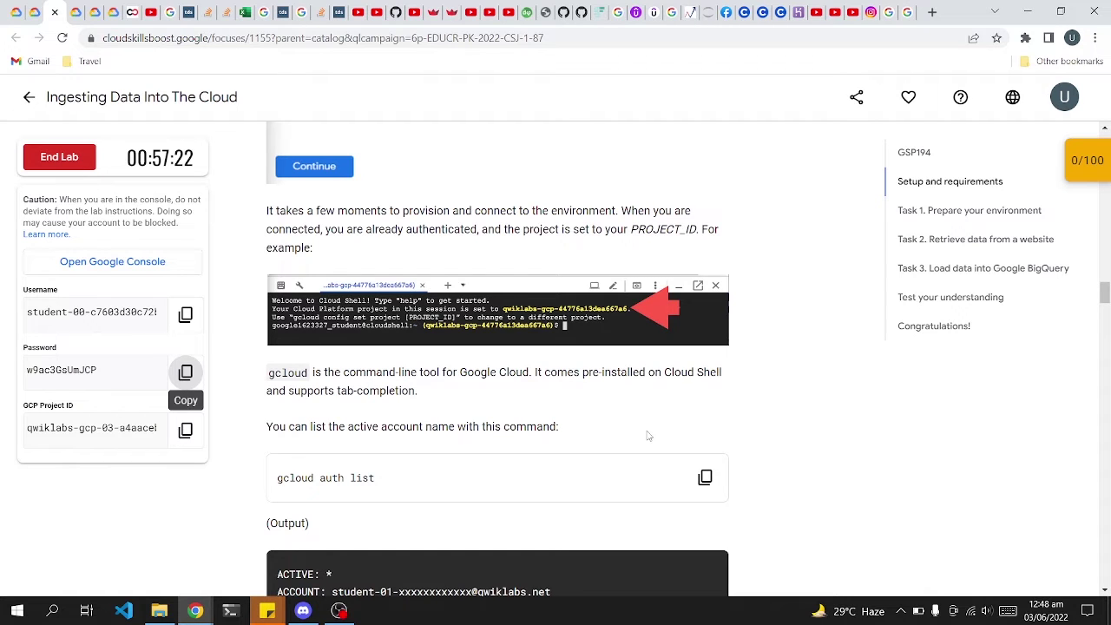
scroll(647, 434, down, 6)
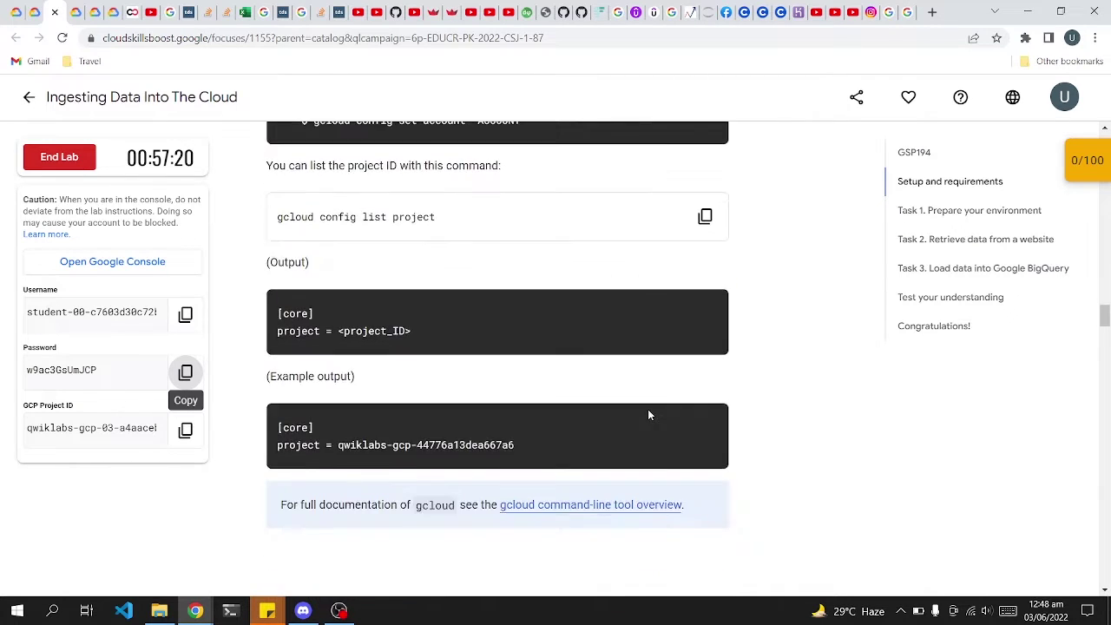
scroll(648, 415, down, 5)
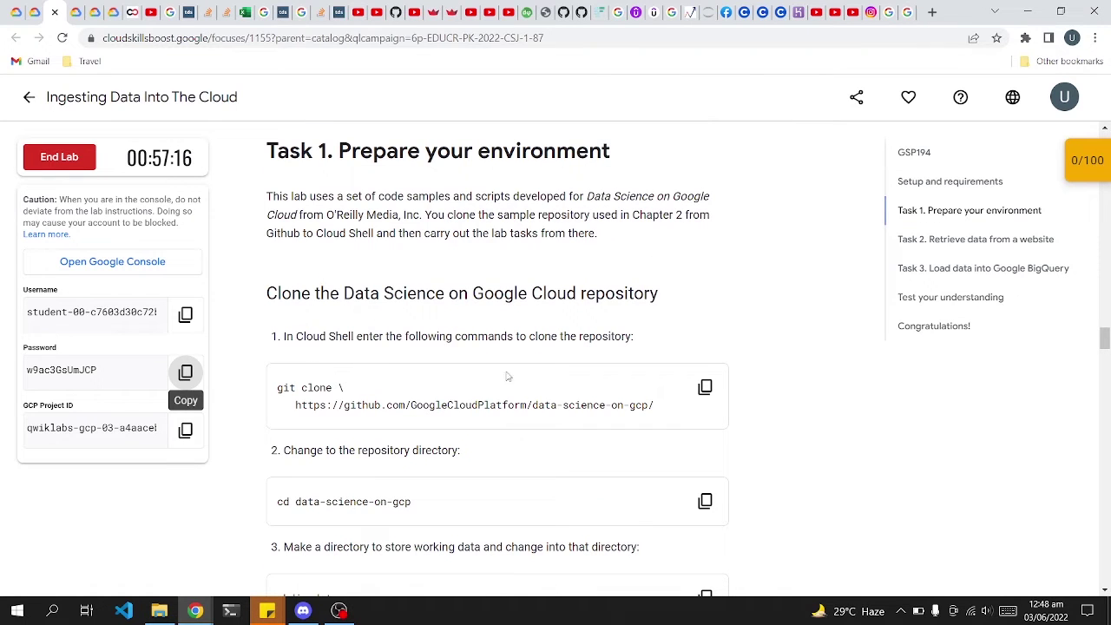
click(705, 388)
scroll(682, 412, down, 1)
scroll(674, 420, down, 2)
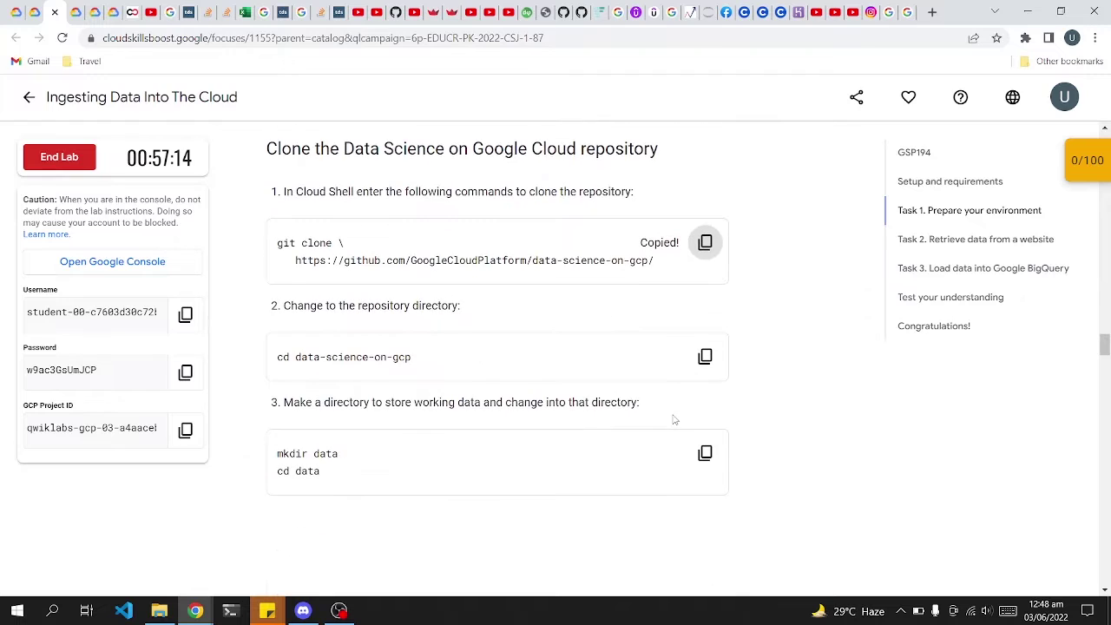
key(alt+Tab)
key(ctrl+v)
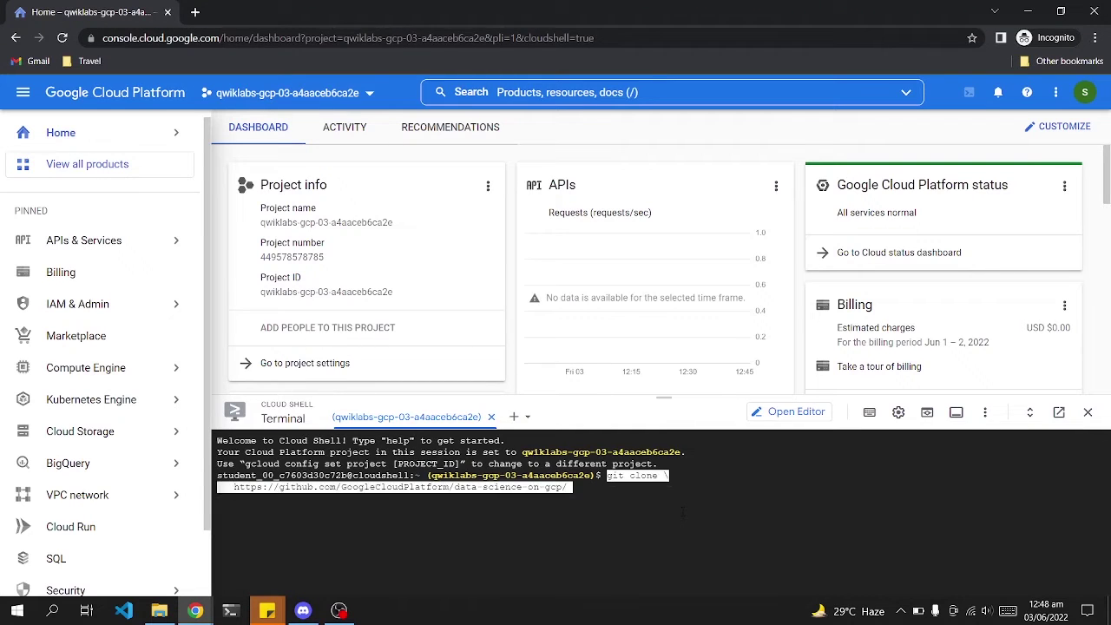
key(Return)
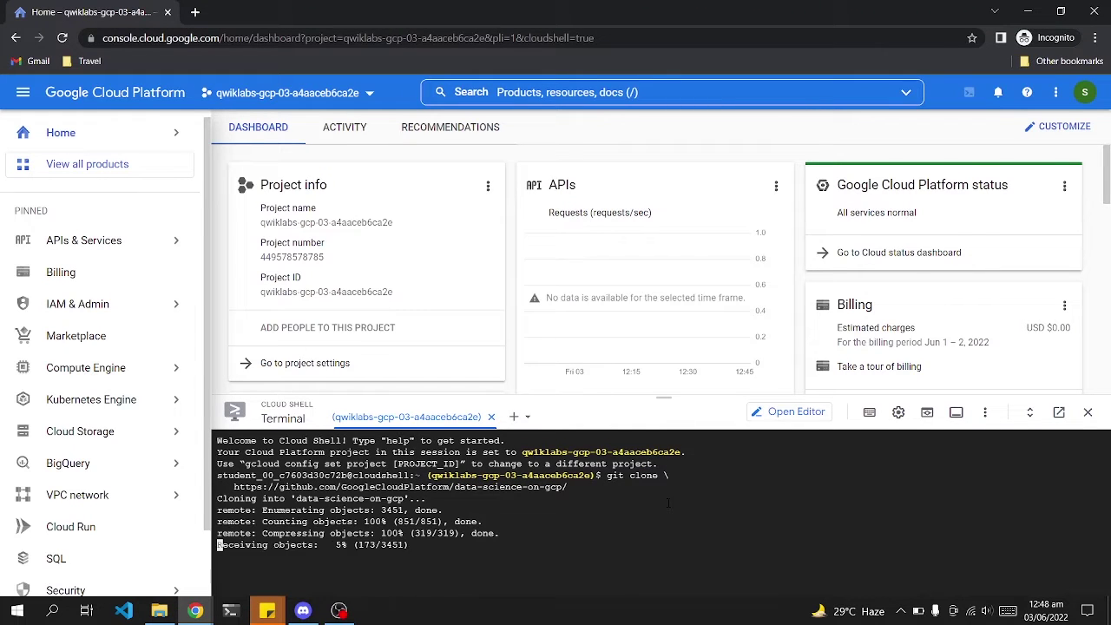
Step: Change the Cloud Shell working directory to the cloned repository with the lab's command cd data-science-on-gcp
key(alt+Tab)
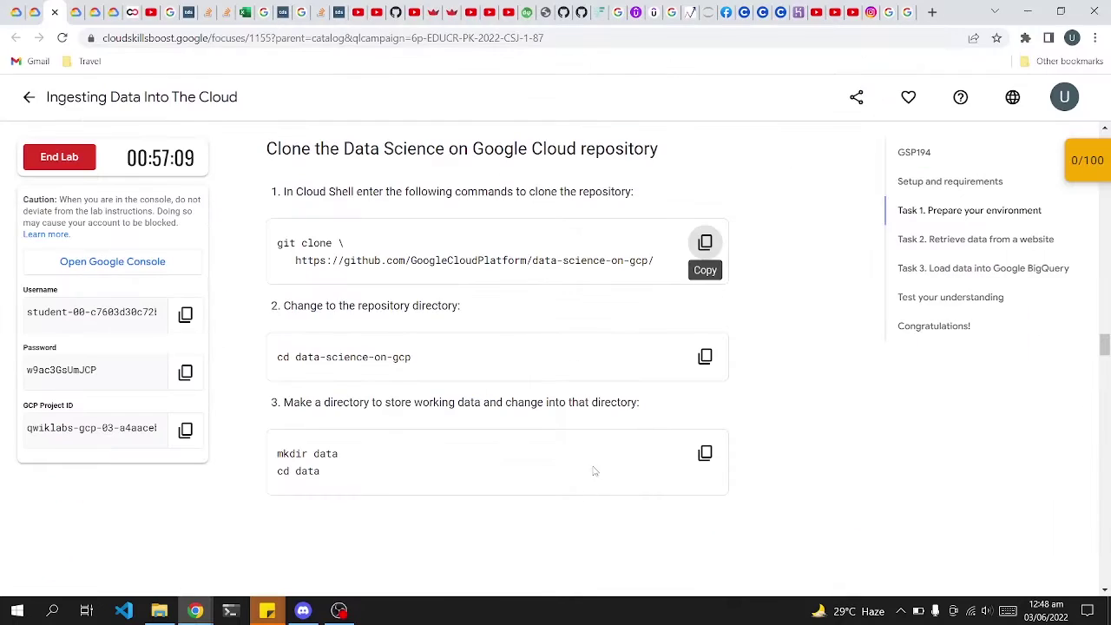
click(705, 360)
key(alt+Tab)
key(ctrl+v)
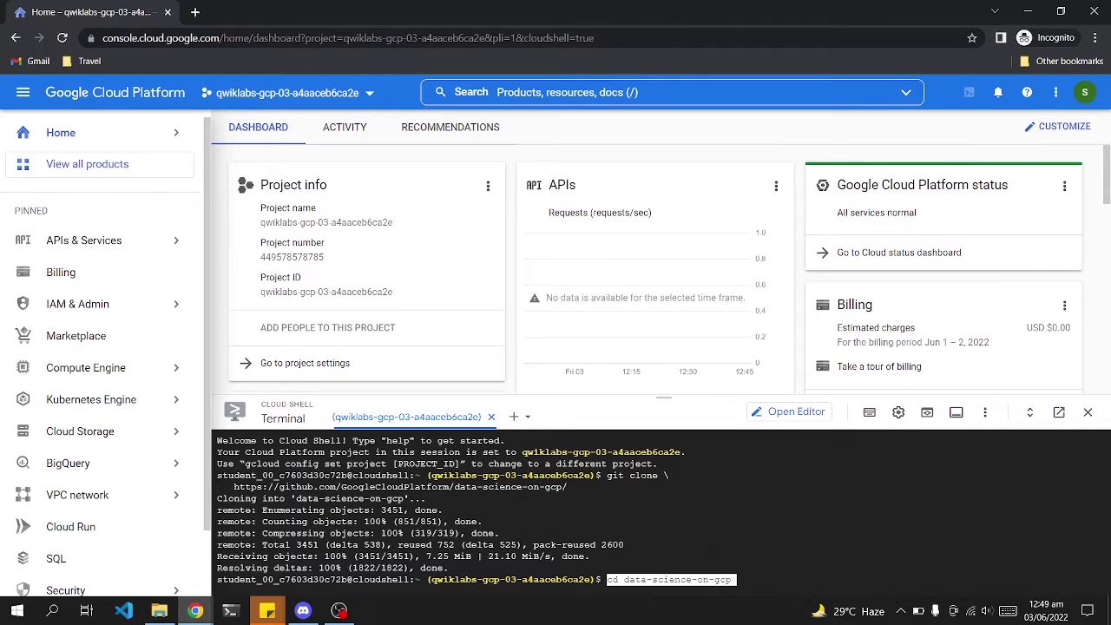
key(Return)
Step: Create a directory named data inside the repository and change into it, using the lab's mkdir data and cd data commands
key(alt+Tab)
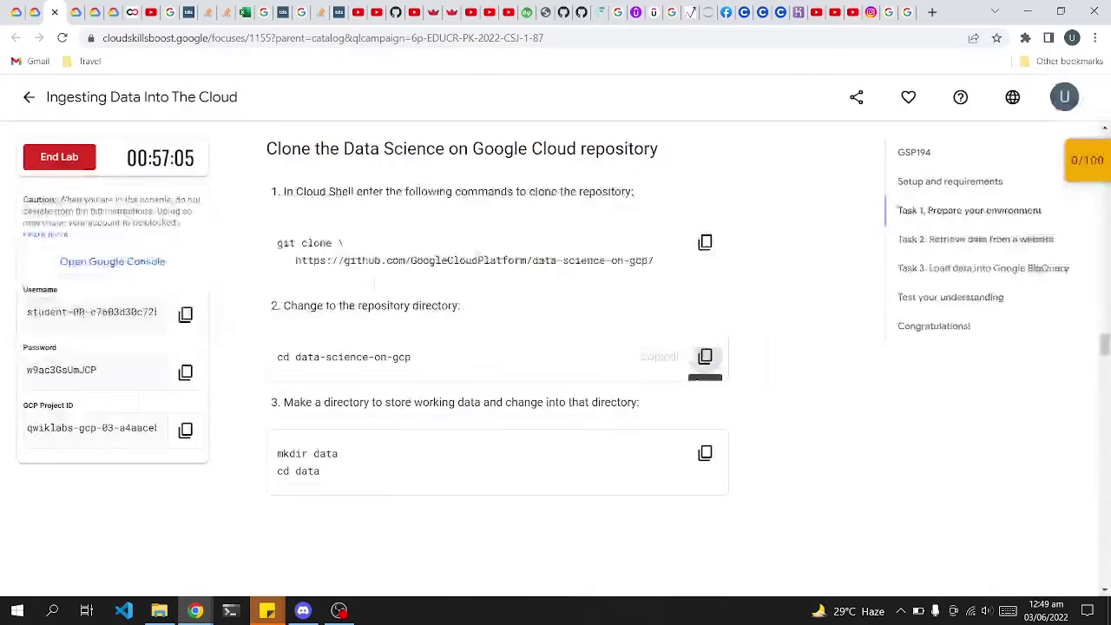
click(705, 453)
key(alt+Tab)
key(ctrl+v)
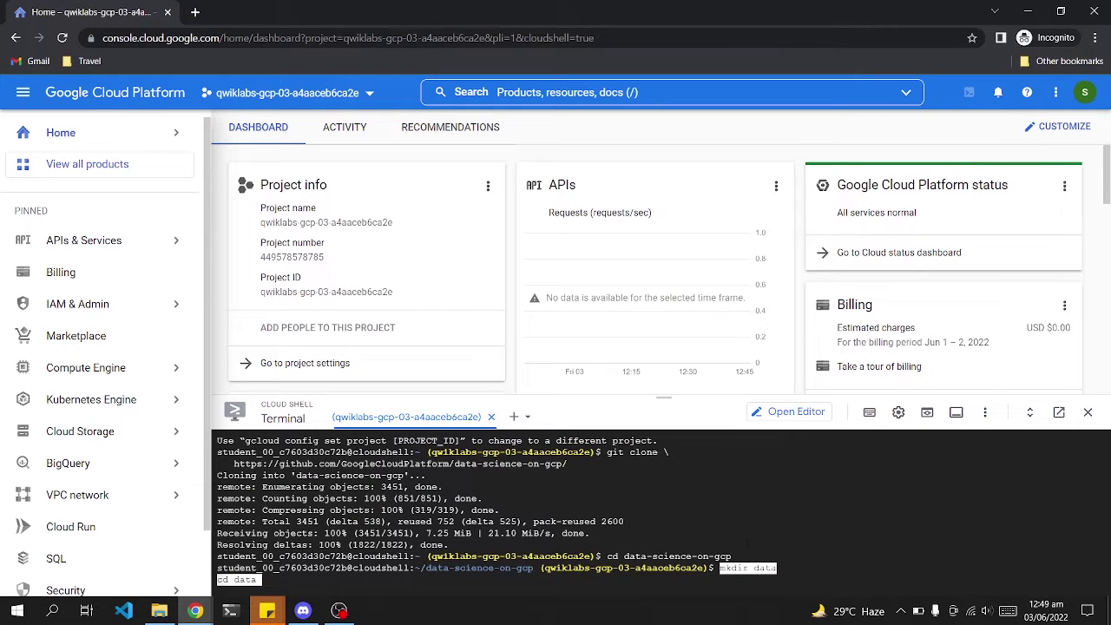
key(Return)
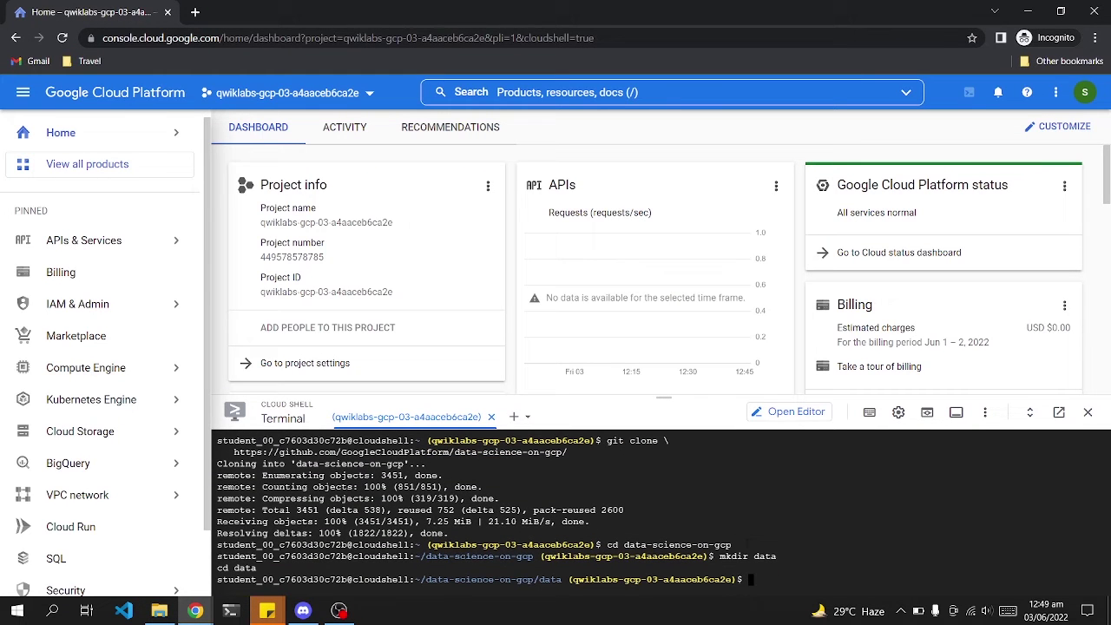
Step: Download the January 2015 file ONTIME.TD.201501.REL02.04APR2015.zip as data.zip by running the lab's Task 2 curl command in Cloud Shell
key(alt+Tab)
scroll(712, 495, down, 3)
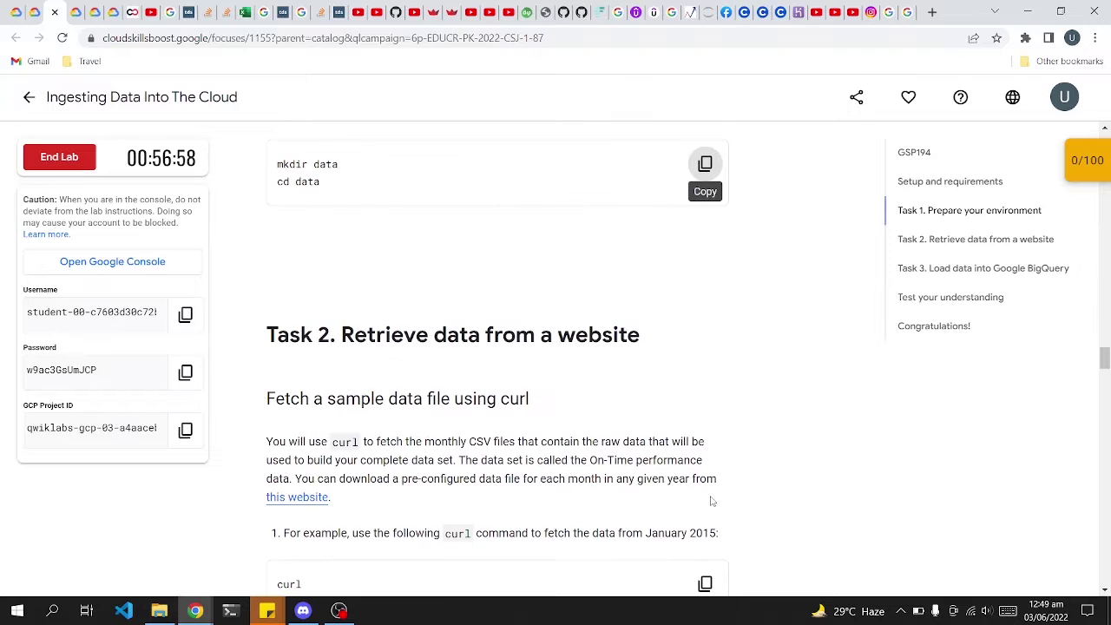
drag(483, 335, 385, 335)
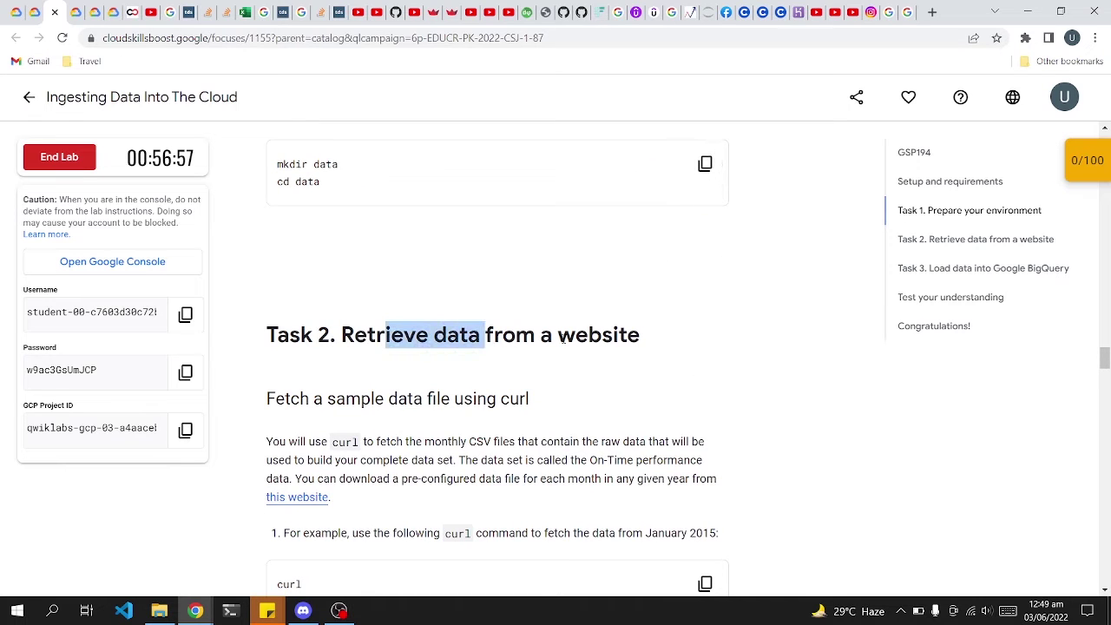
scroll(572, 426, down, 2)
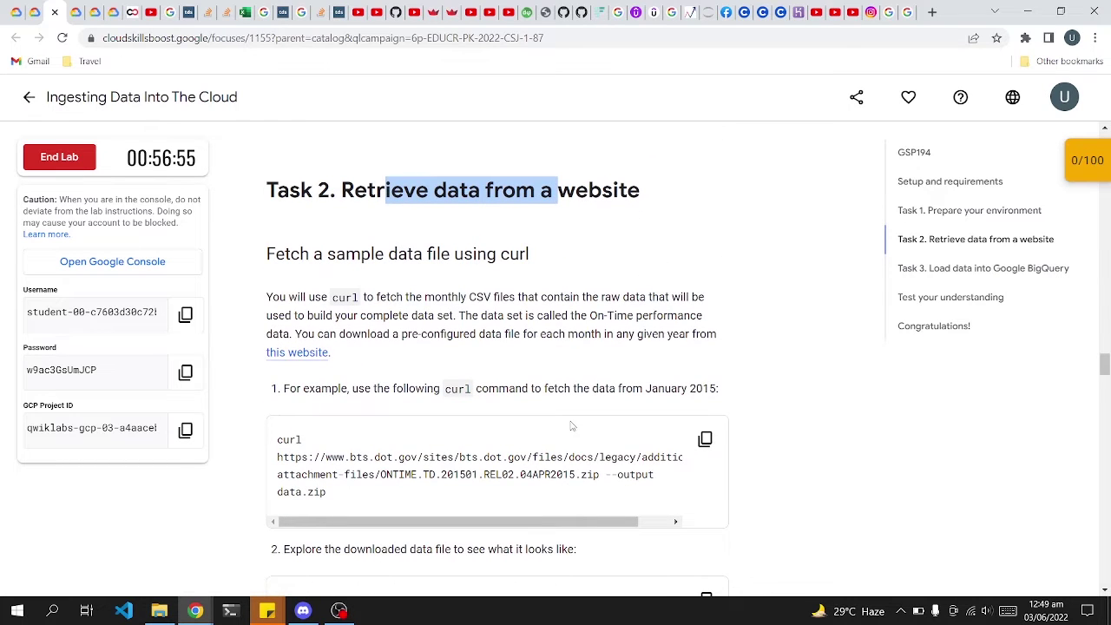
scroll(490, 345, down, 1)
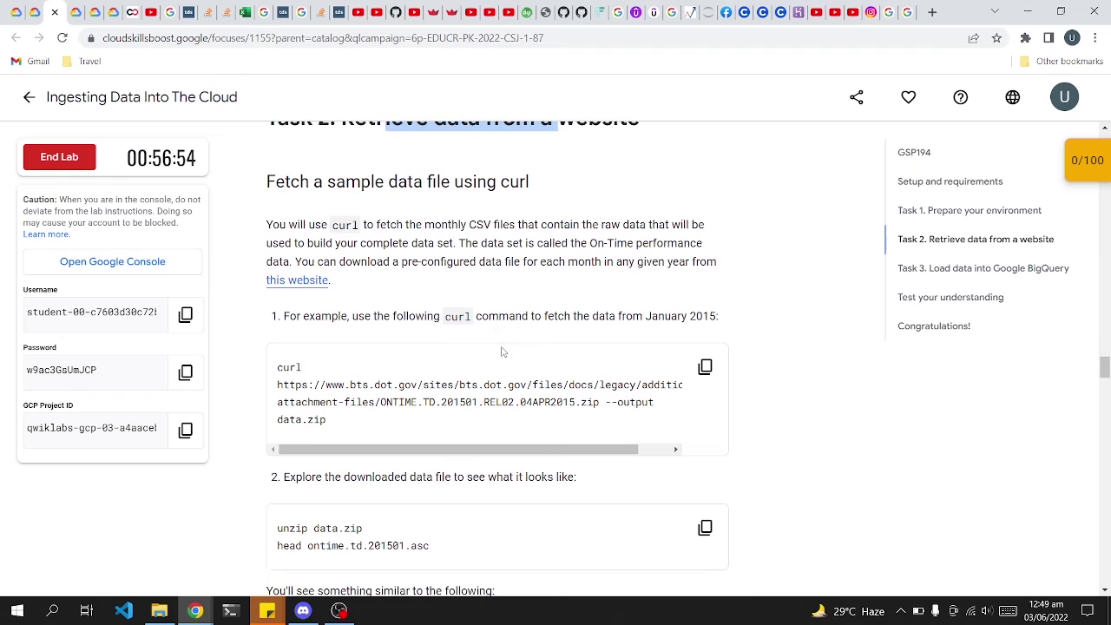
click(705, 367)
drag(374, 318, 668, 319)
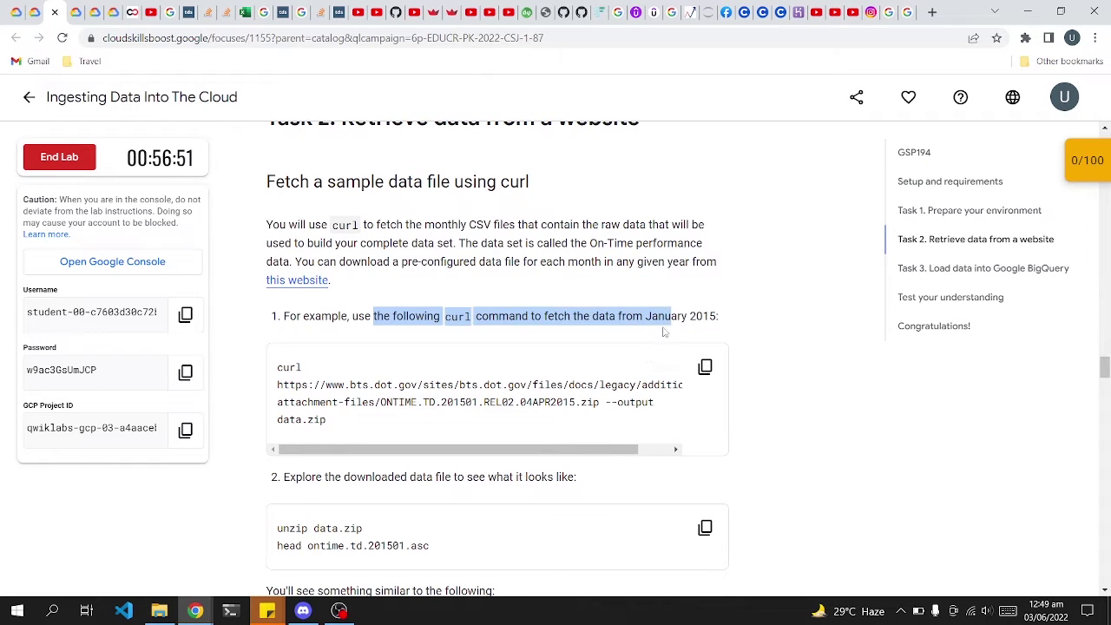
scroll(646, 356, down, 2)
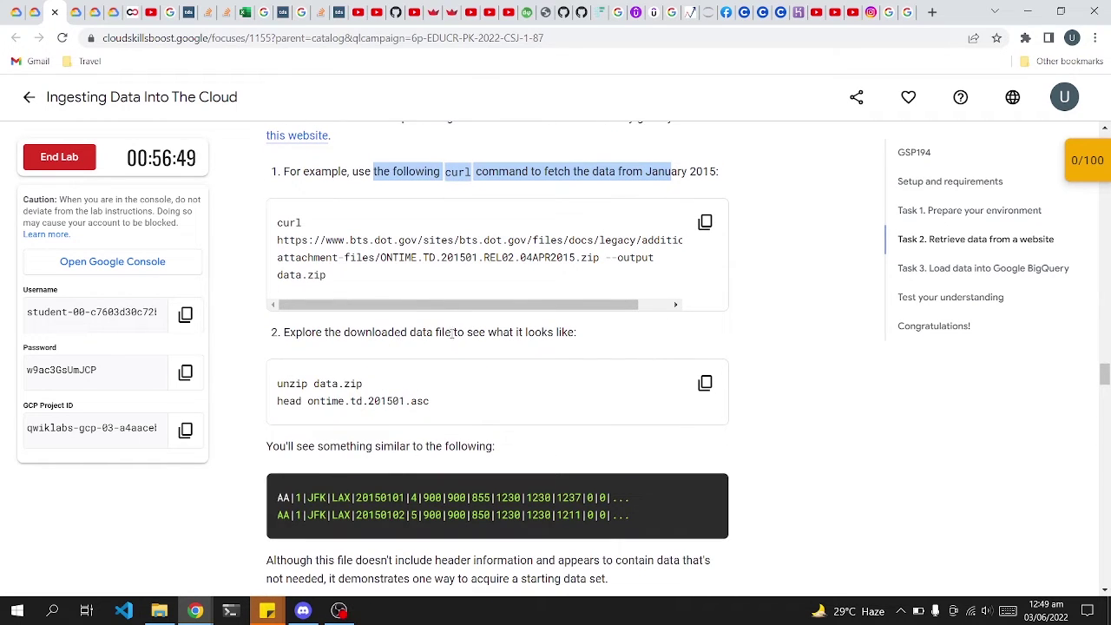
key(alt+Tab)
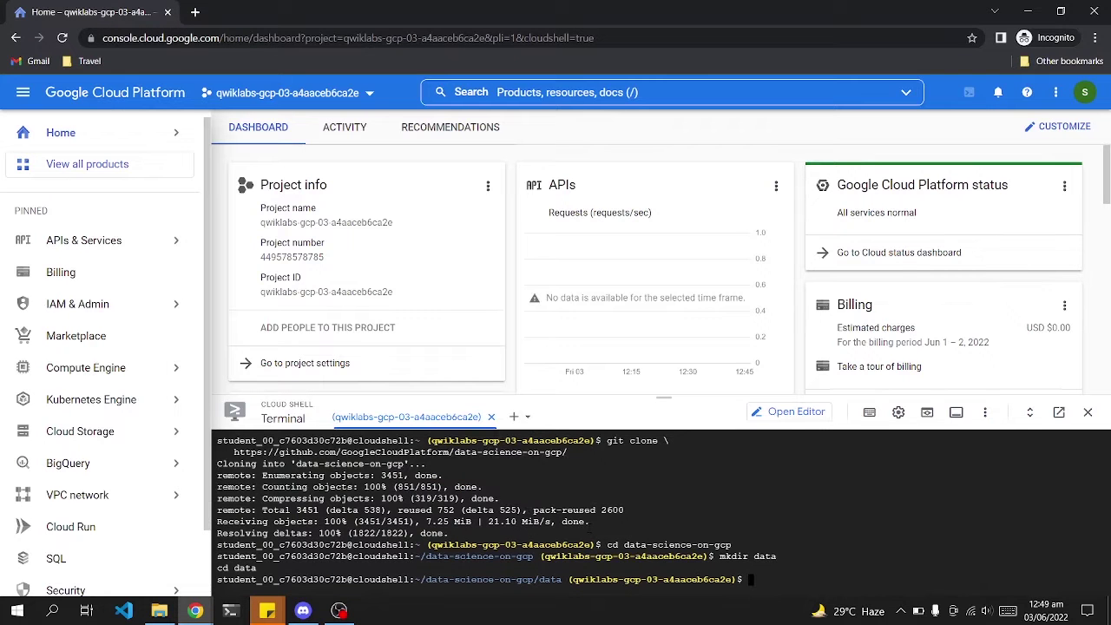
key(ctrl+v)
key(Return)
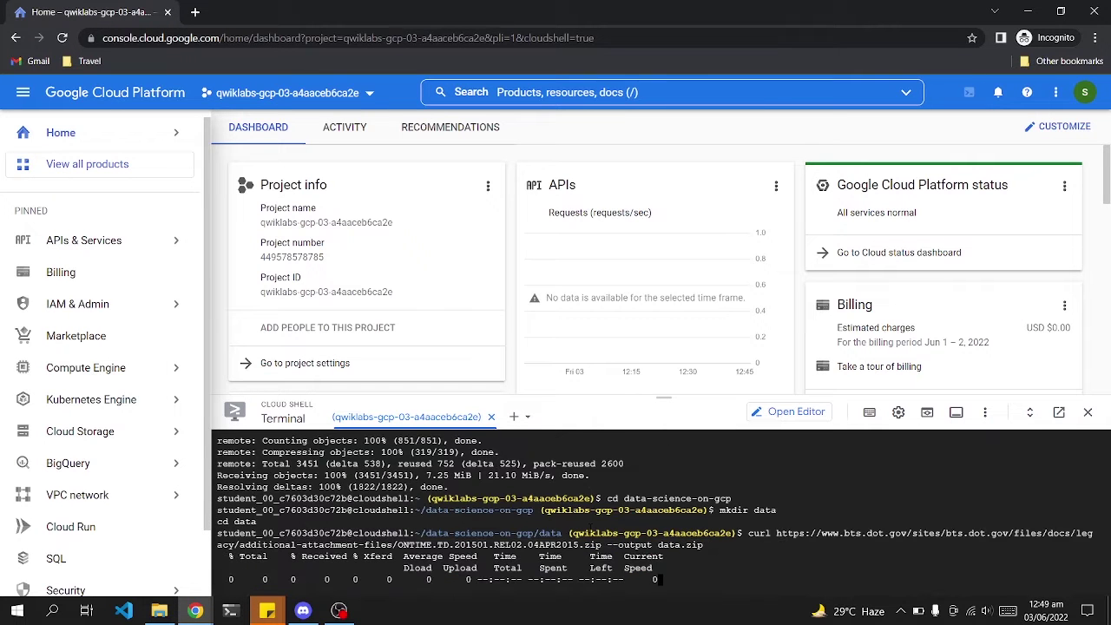
Step: Extract the downloaded archive in Cloud Shell with the lab's command unzip data.zip
key(alt+Tab)
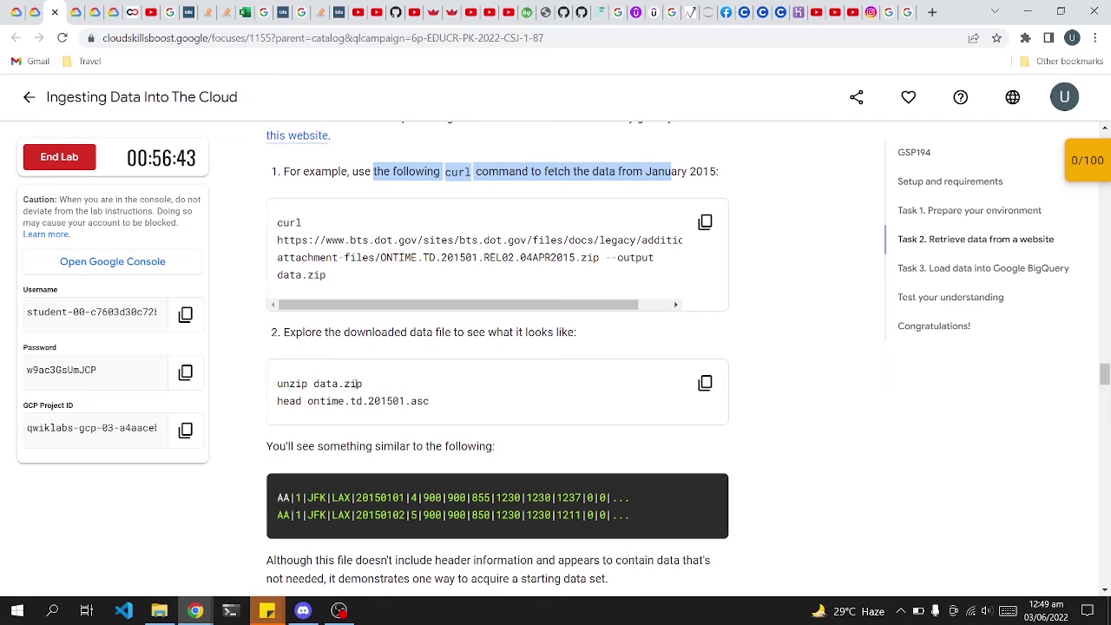
drag(362, 382, 258, 387)
key(alt+Tab)
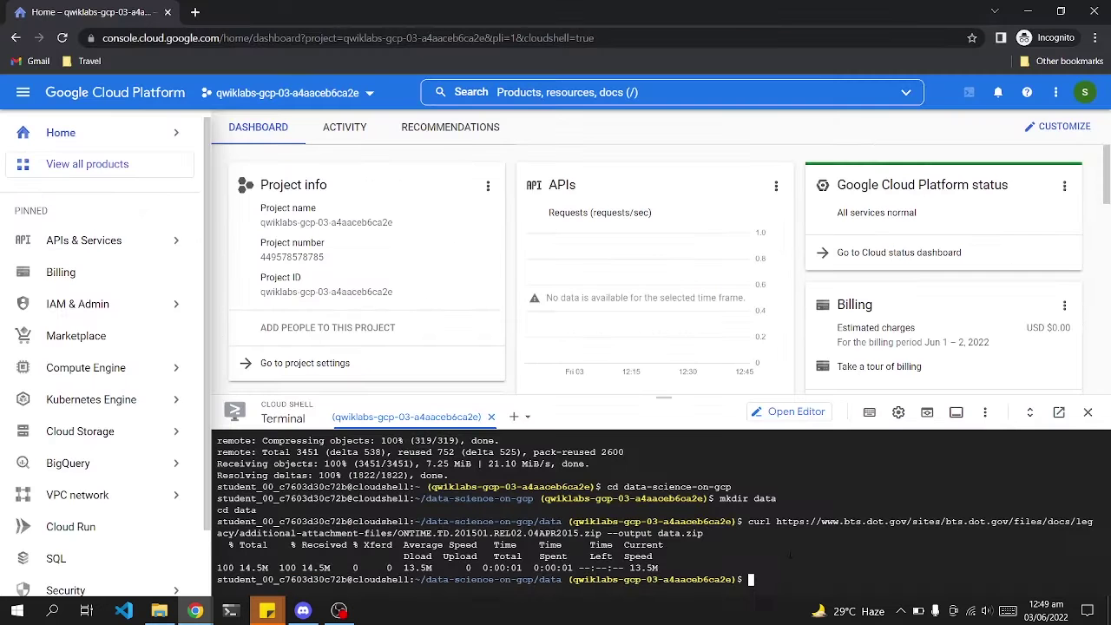
key(ctrl+v)
key(Return)
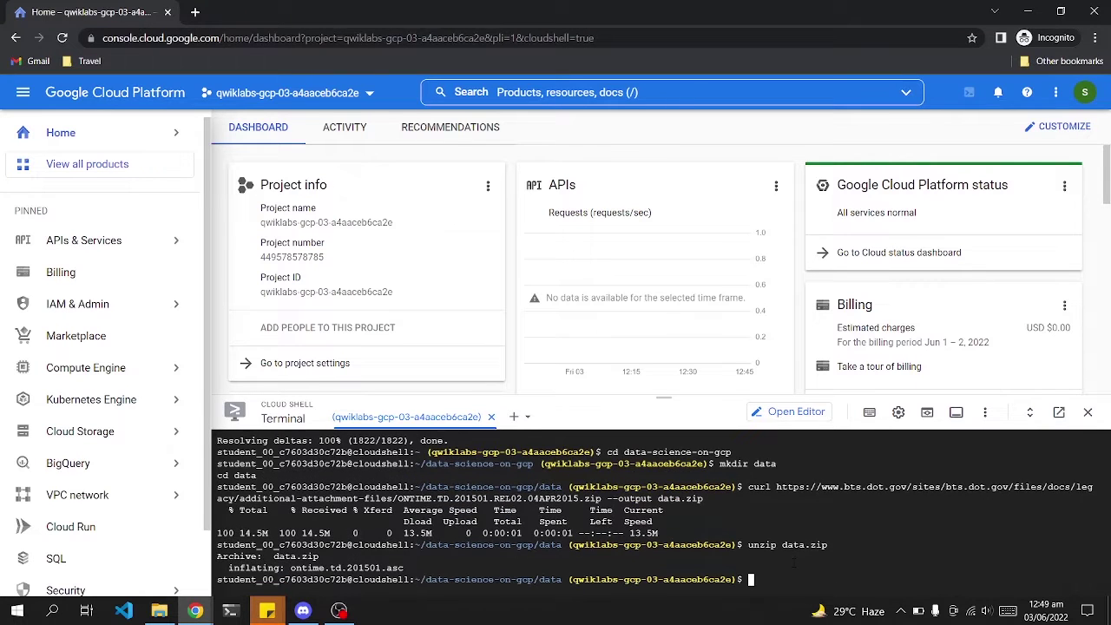
Step: Show the first rows of the extracted file by running head ontime.td.201501.asc in Cloud Shell
key(alt+Tab)
drag(429, 400, 261, 401)
key(alt+Tab)
key(ctrl+v)
key(Return)
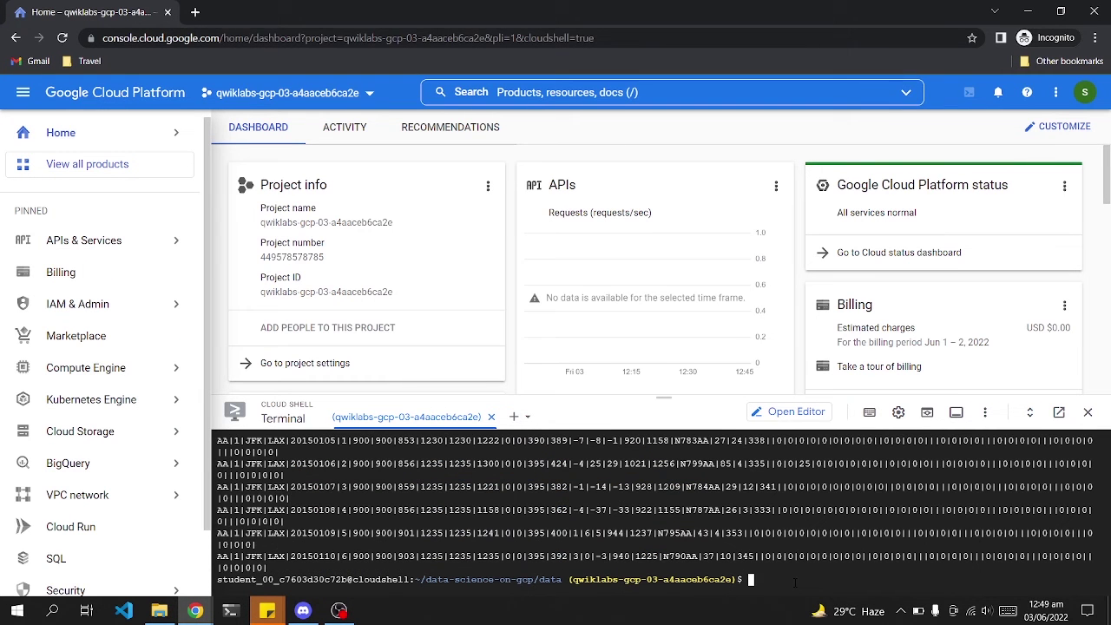
Step: Read the lab's sample output for the data file and the instructions on downloading custom data from a storage bucket
key(alt+Tab)
scroll(334, 391, down, 1)
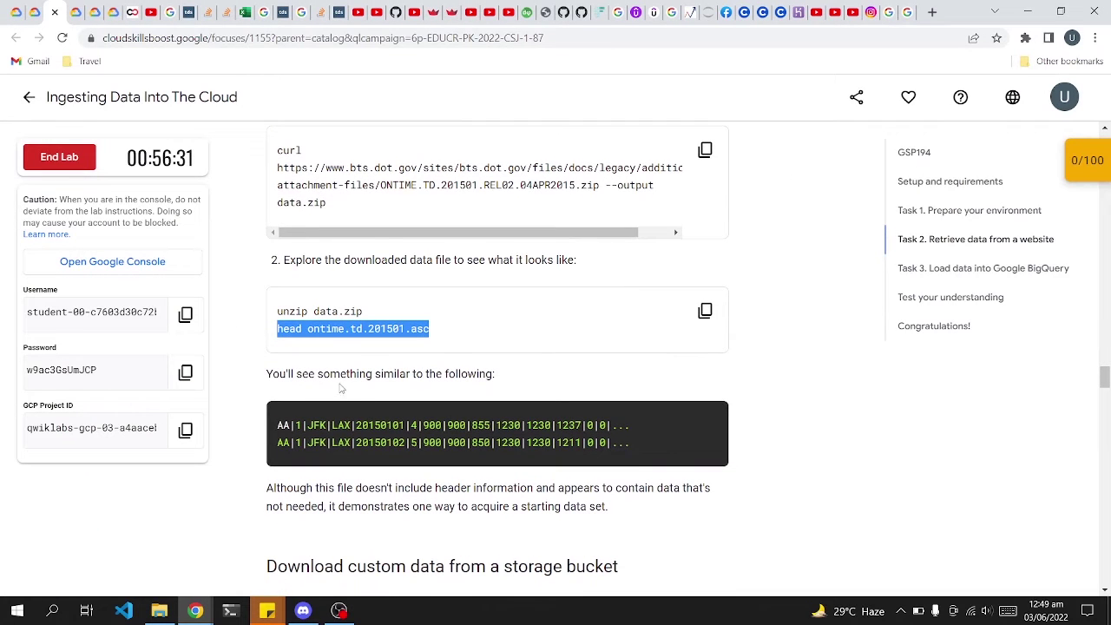
drag(317, 378, 496, 375)
scroll(497, 374, down, 3)
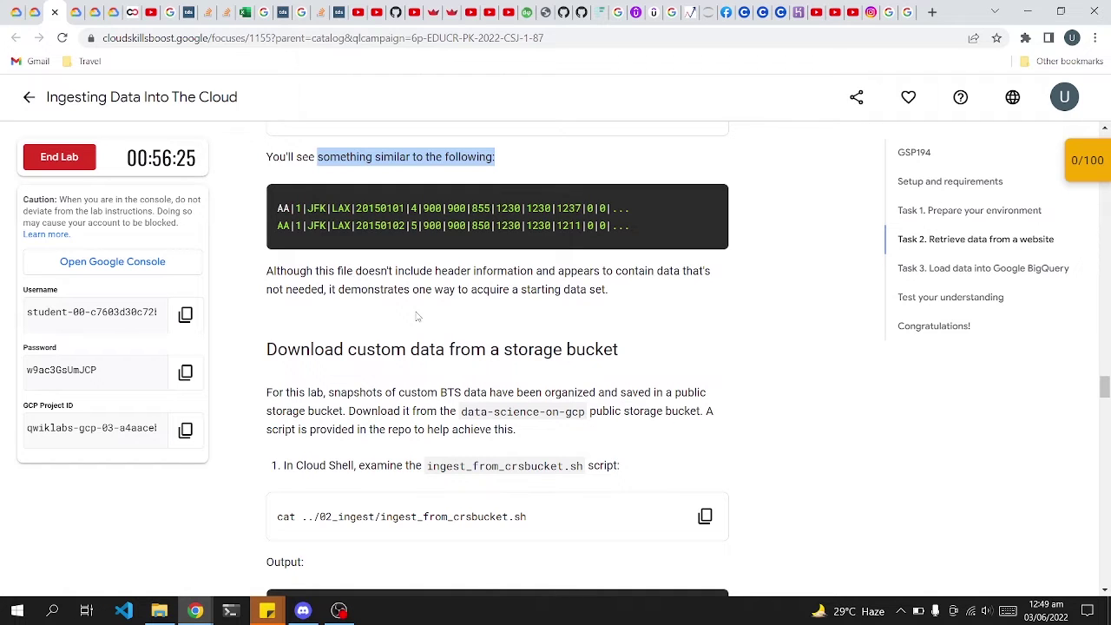
scroll(417, 317, down, 1)
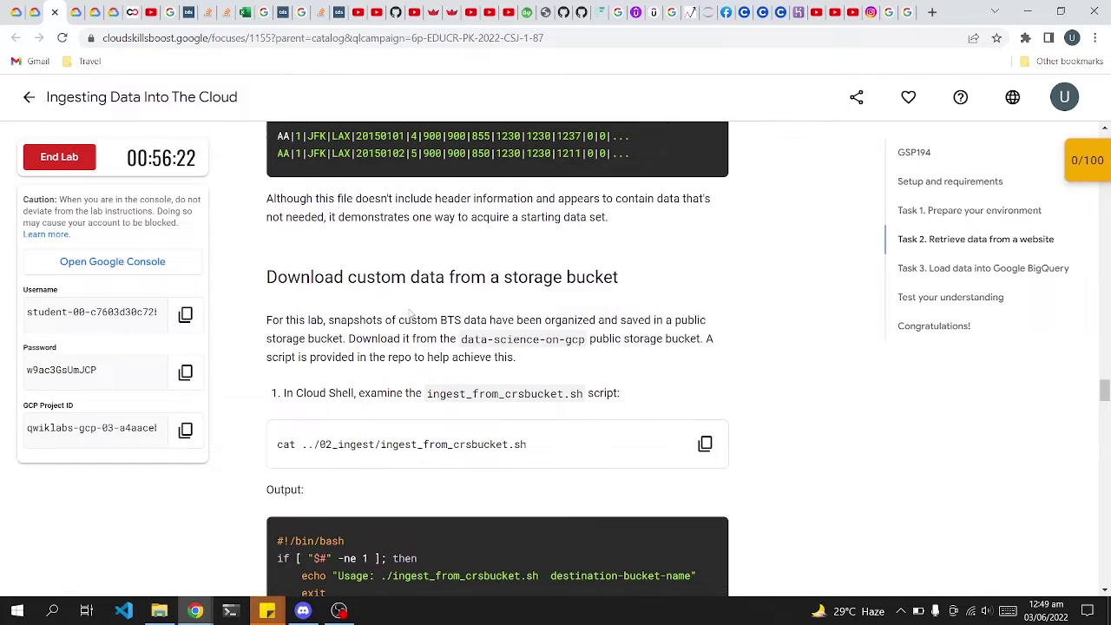
drag(359, 277, 590, 281)
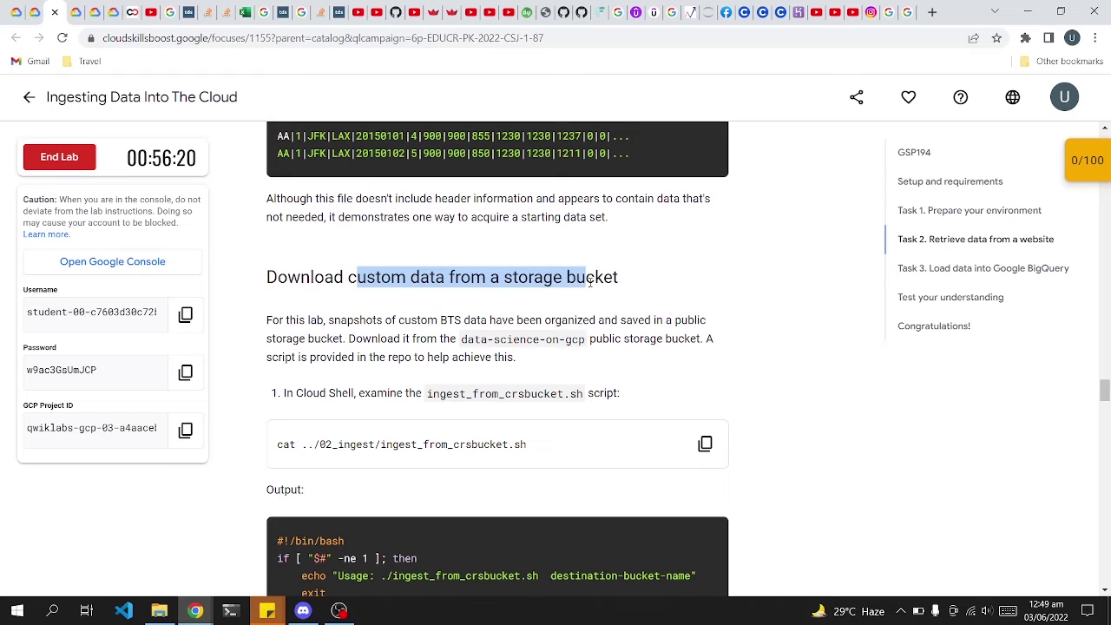
drag(399, 320, 673, 367)
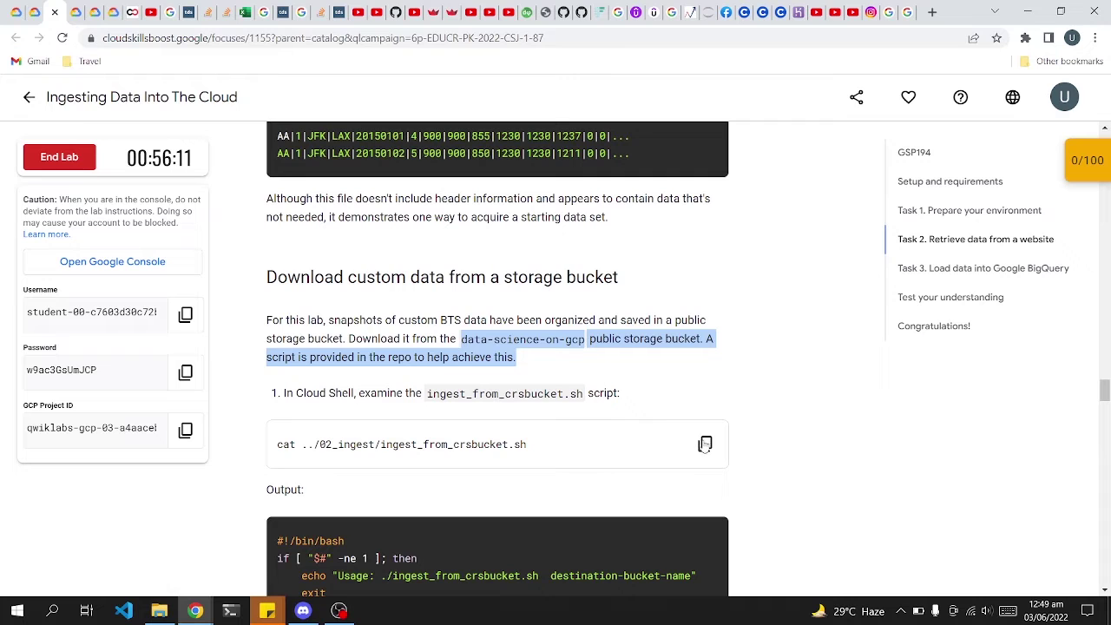
Step: Run cat ../02_ingest/ingest_from_crsbucket.sh in Cloud Shell and examine the contents of the ingest script
click(705, 444)
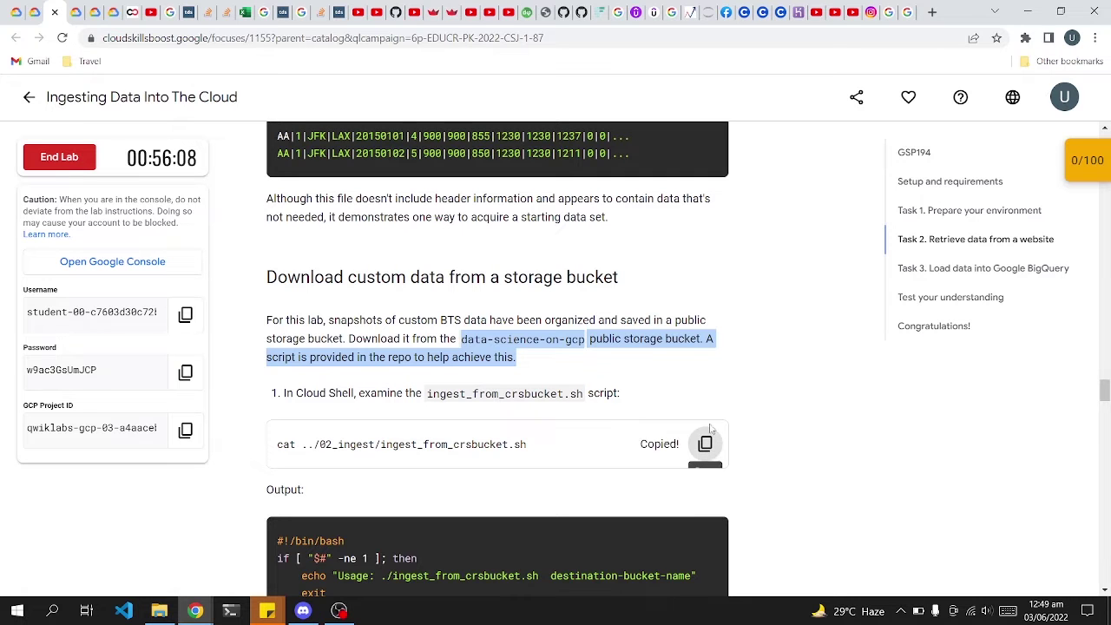
scroll(709, 425, down, 5)
key(alt+Tab)
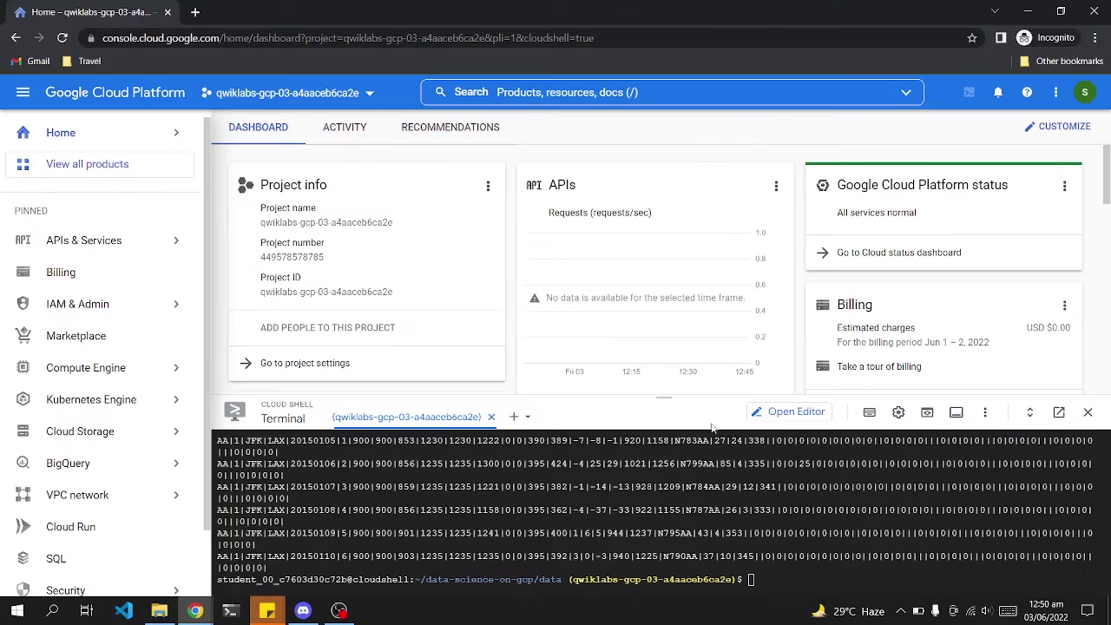
key(ctrl+v)
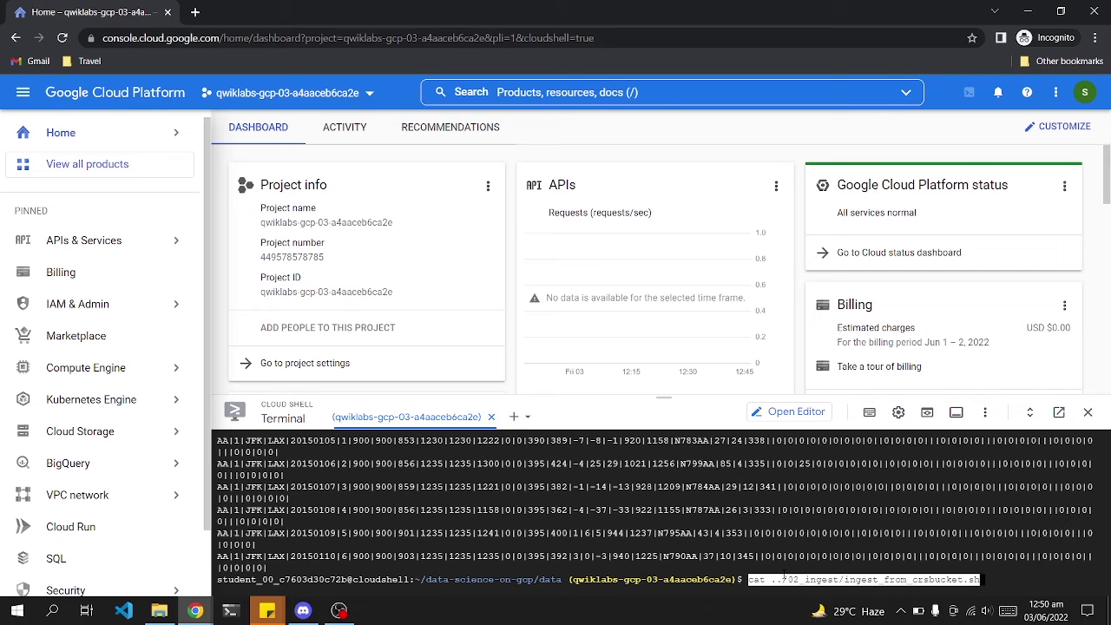
key(Return)
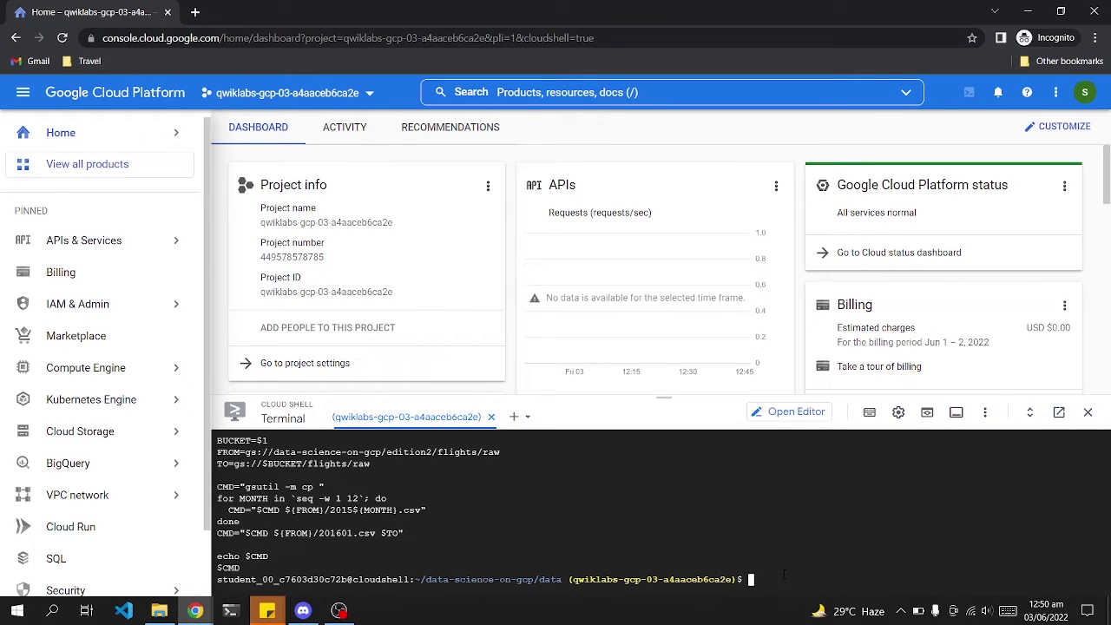
scroll(768, 523, up, 5)
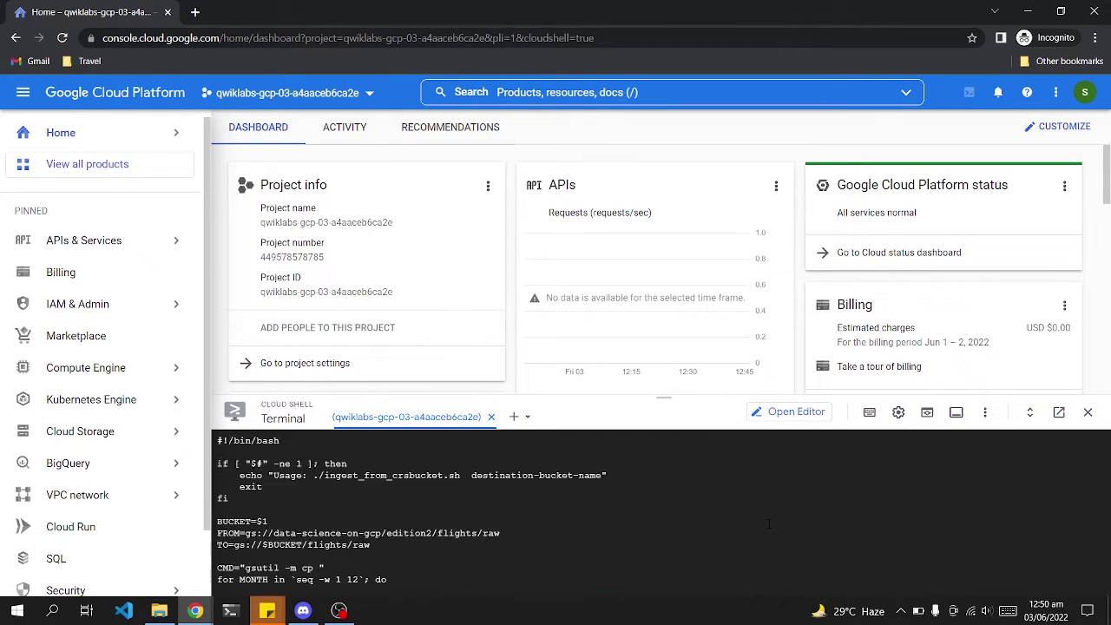
scroll(768, 523, down, 3)
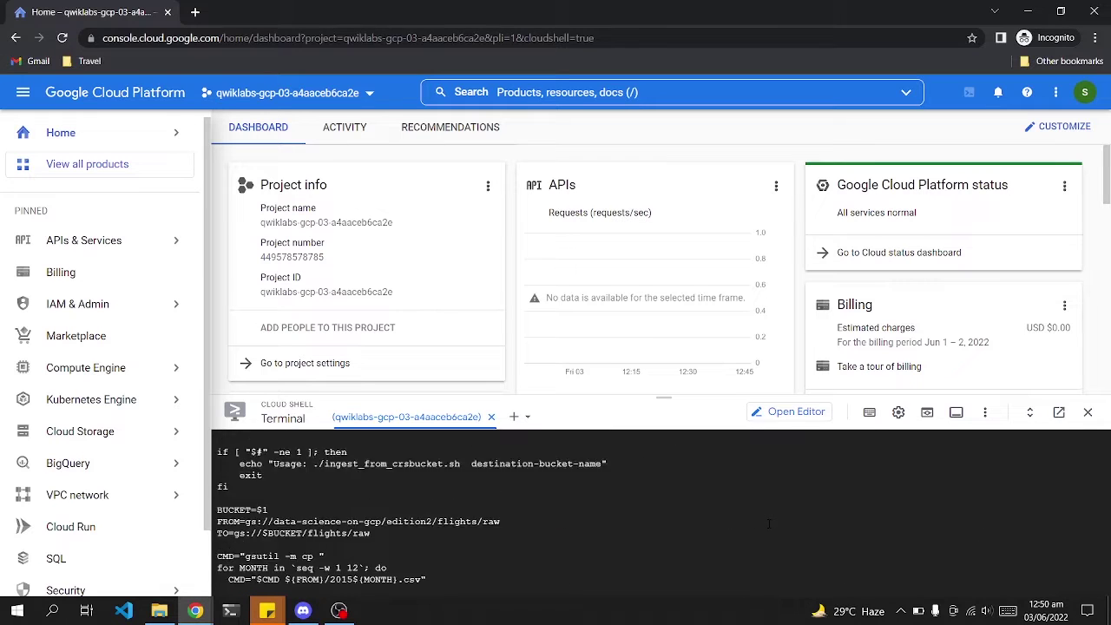
Step: Create the single-region bucket ${PROJECT_ID}-ml in us-central1 by running the lab's export and gsutil mb commands in Cloud Shell, authorizing the credentials request
scroll(768, 524, down, 3)
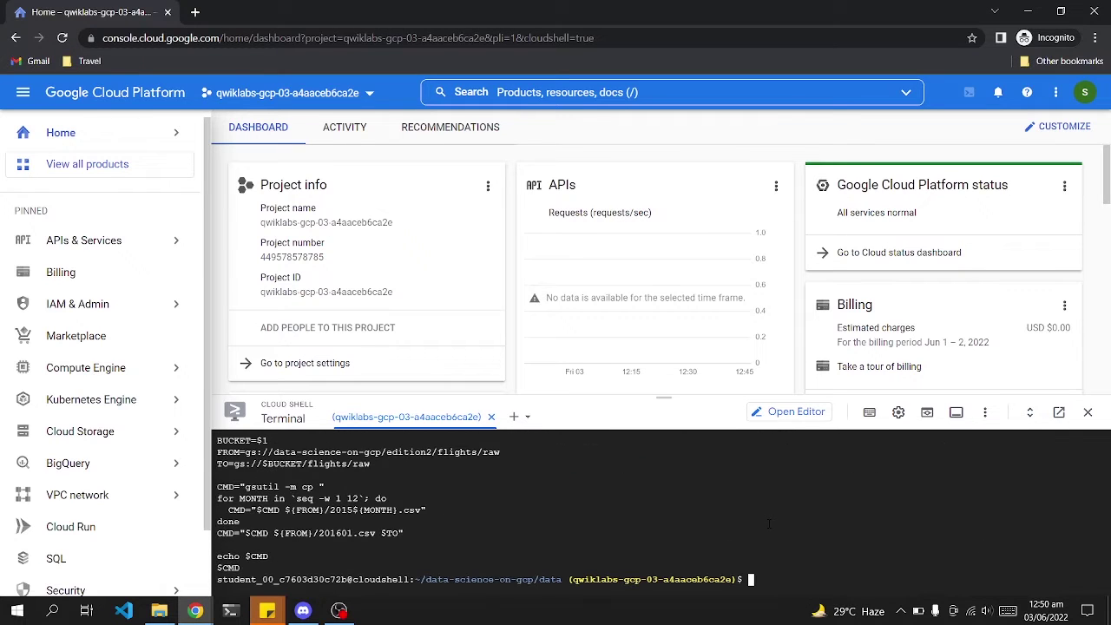
key(alt+Tab)
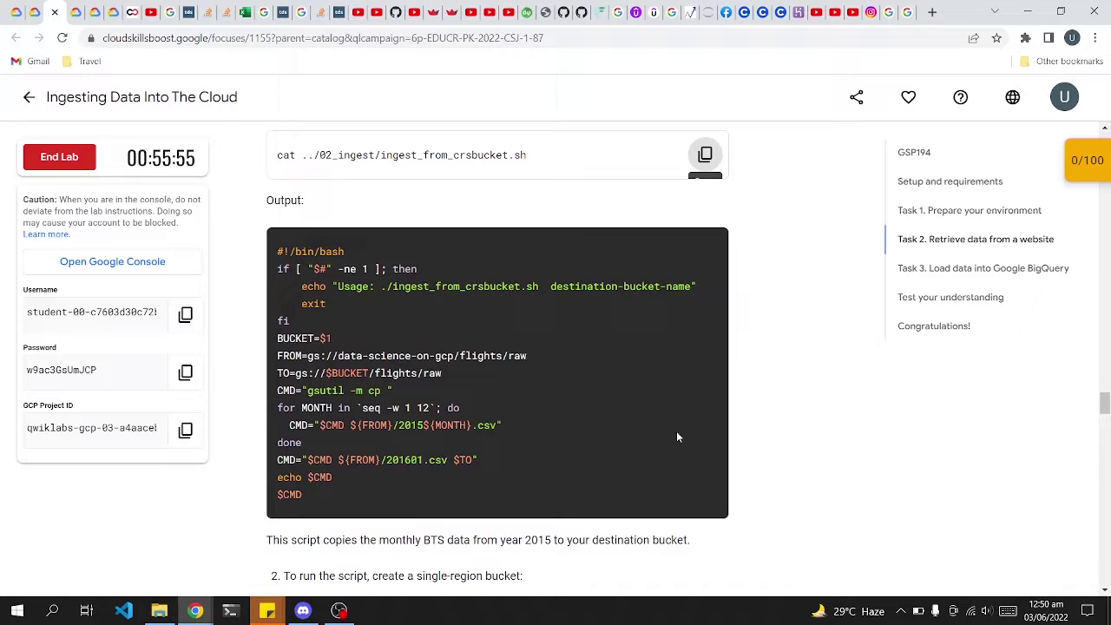
scroll(676, 431, down, 2)
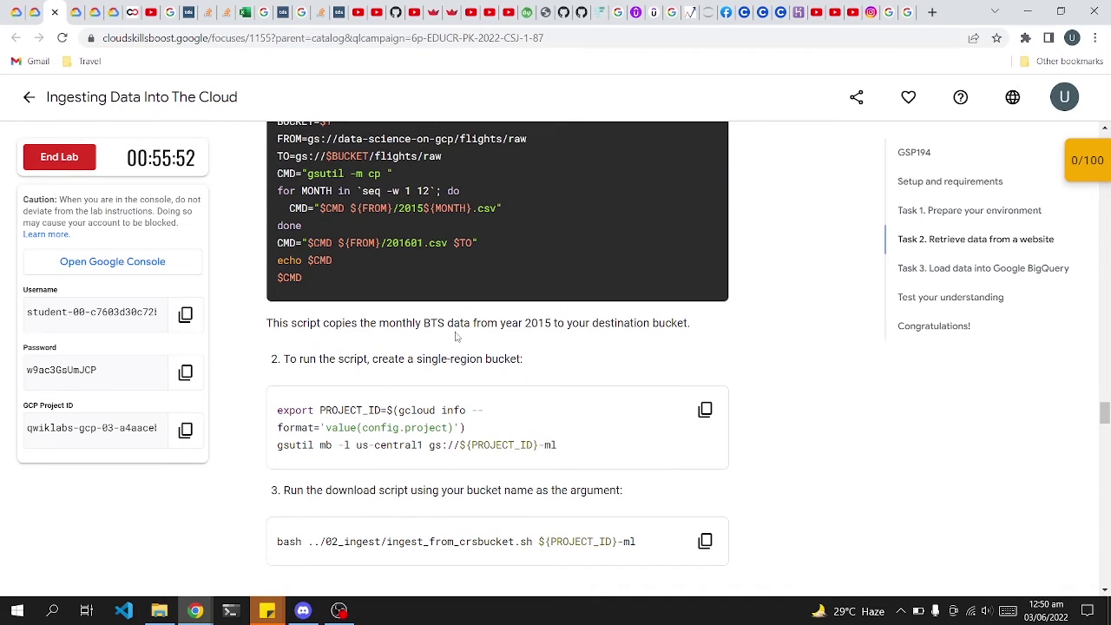
scroll(653, 325, down, 2)
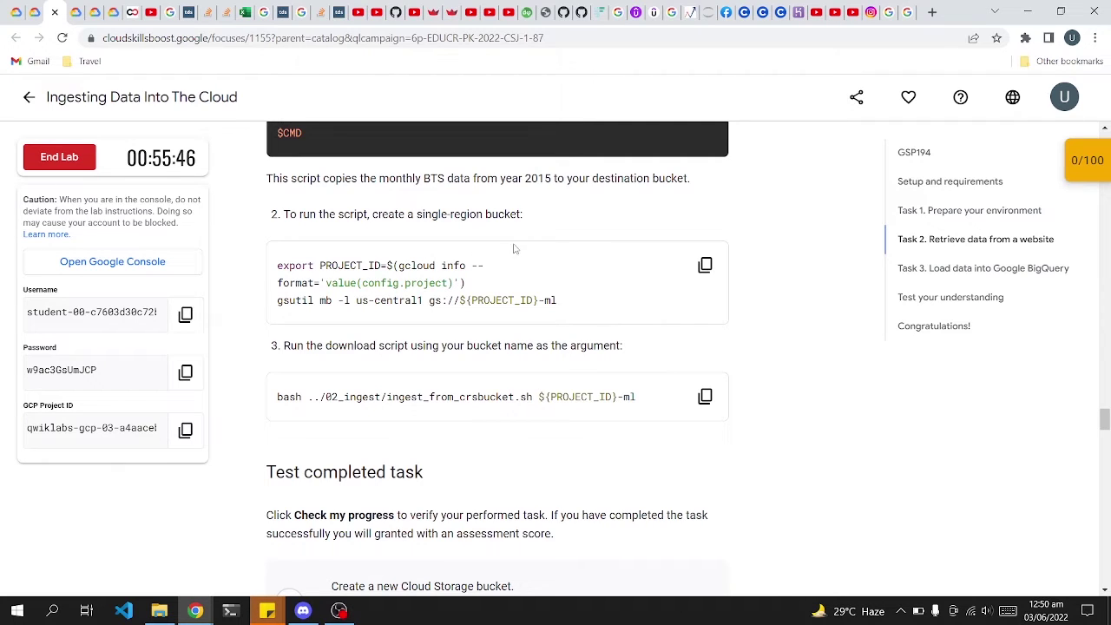
click(705, 265)
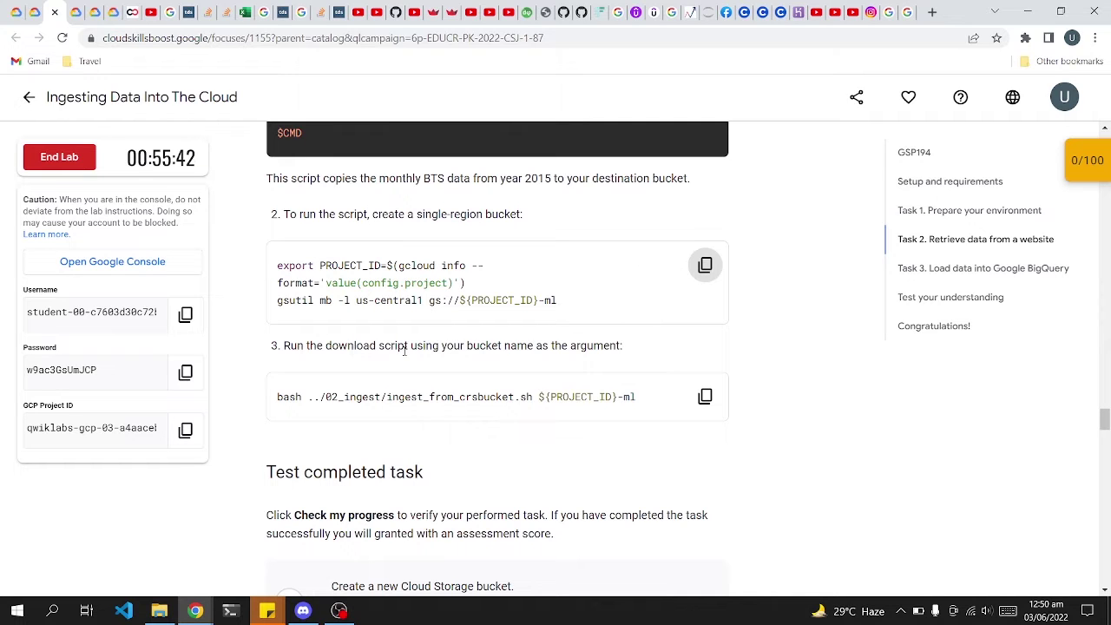
key(alt+Tab)
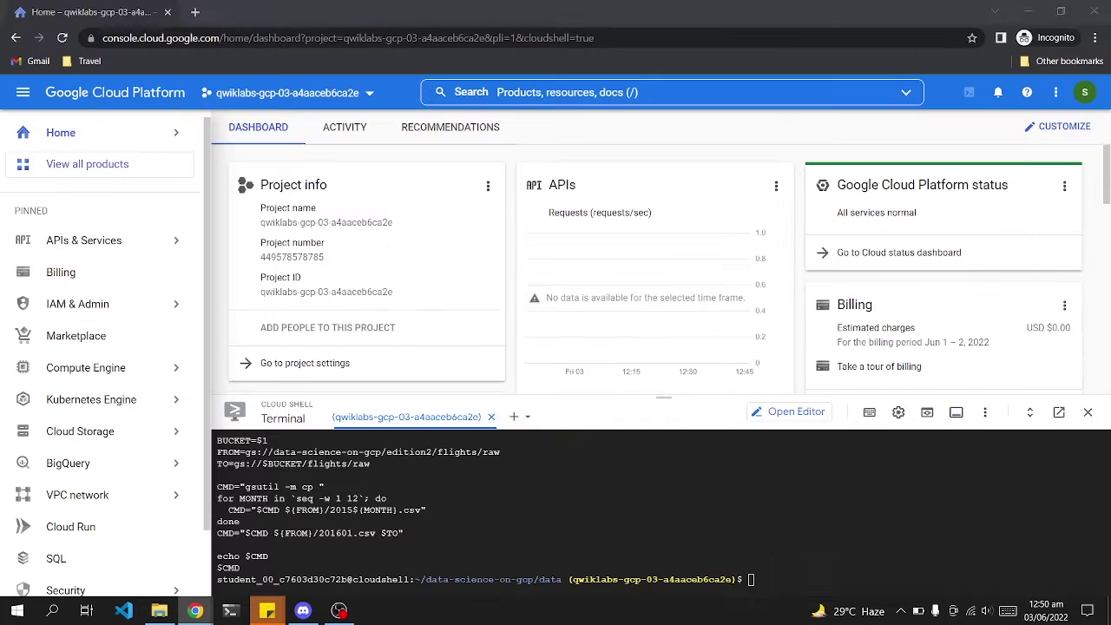
key(ctrl+v)
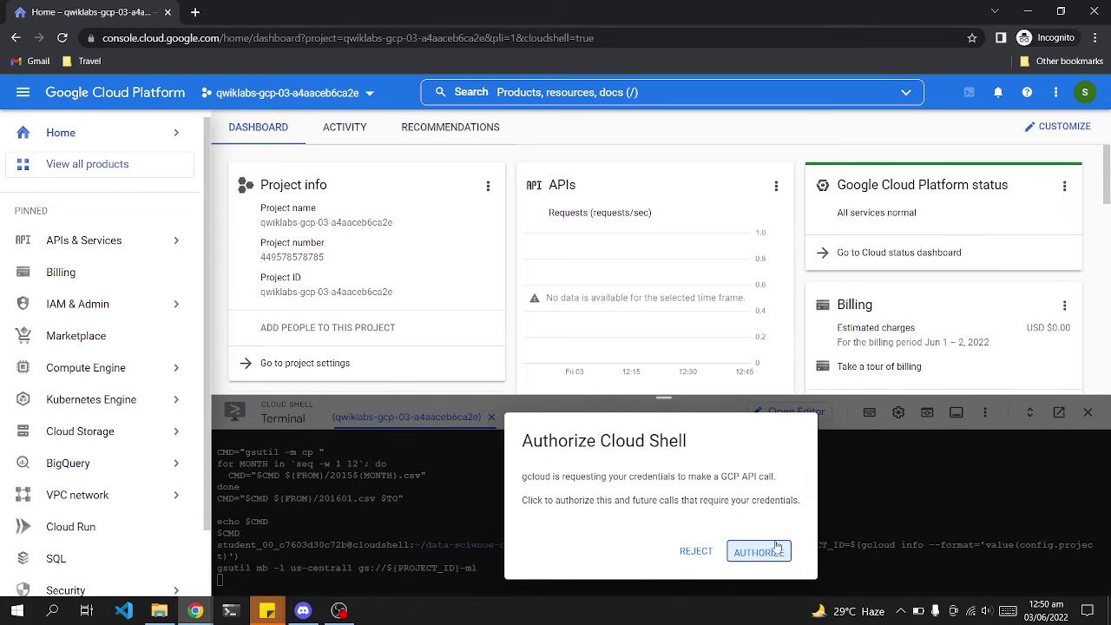
click(767, 552)
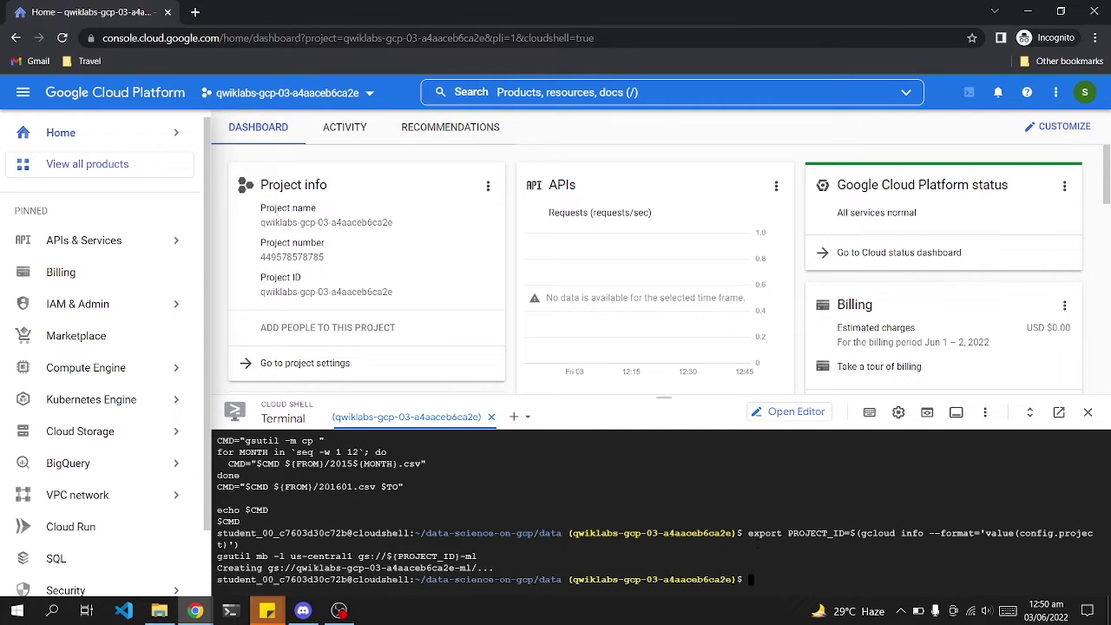
Step: Run bash ../02_ingest/ingest_from_crsbucket.sh ${PROJECT_ID}-ml in Cloud Shell and enlarge the terminal area
key(alt+Tab)
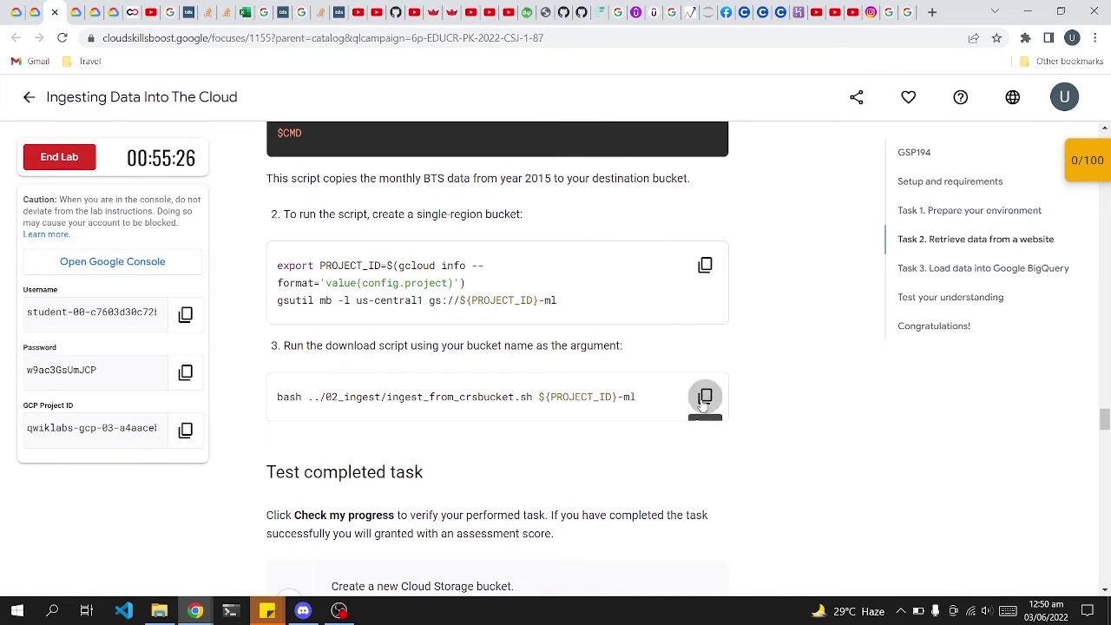
click(705, 396)
key(alt+Tab)
key(ctrl+v)
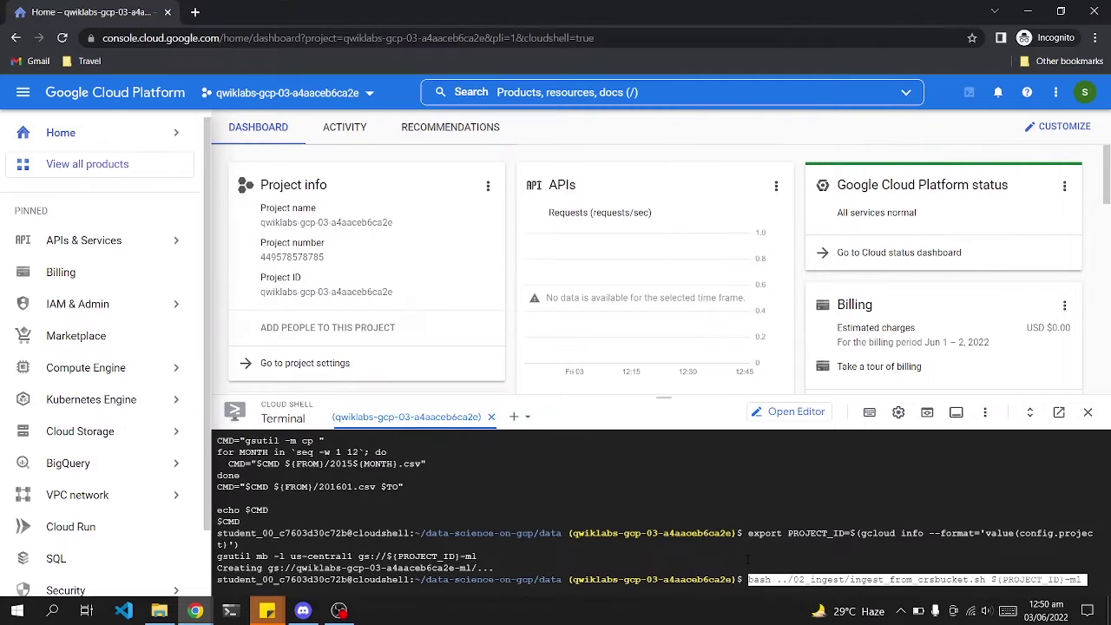
key(Return)
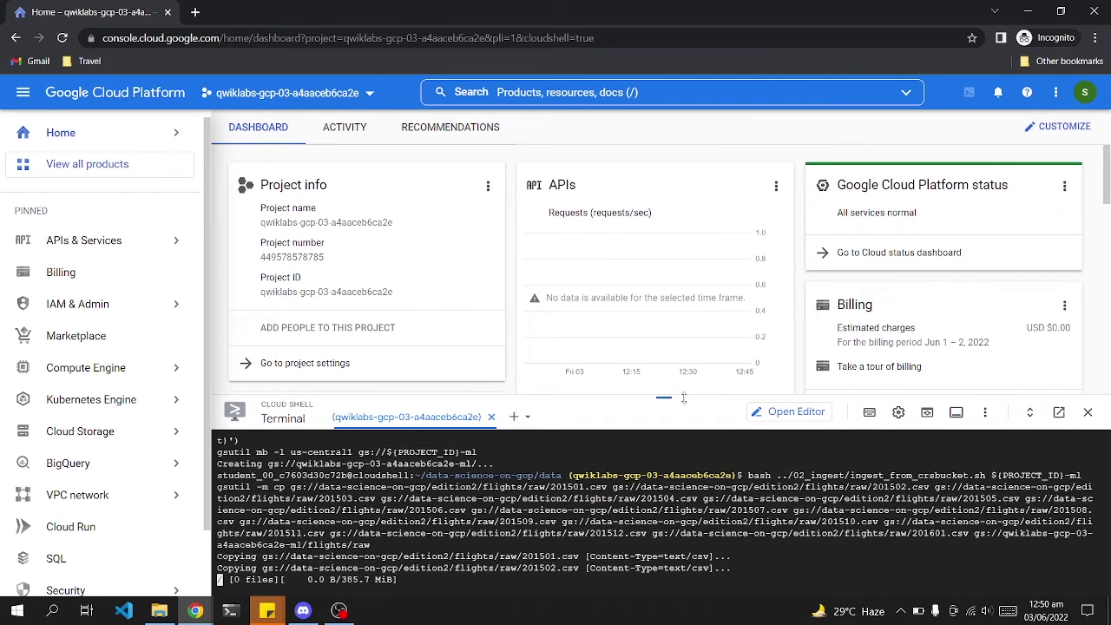
drag(683, 397, 683, 339)
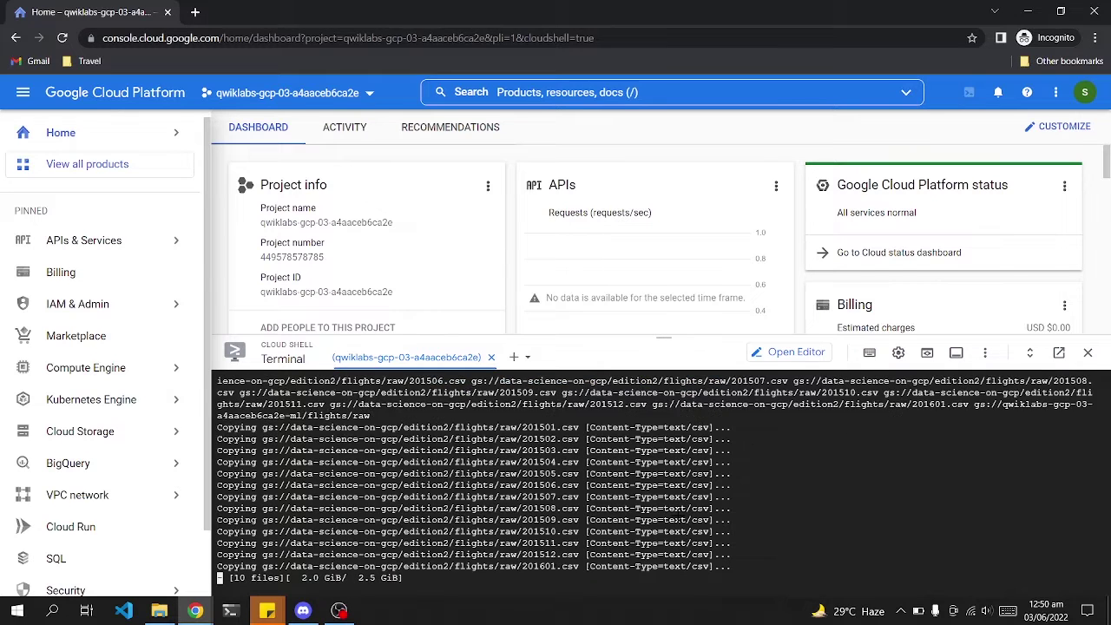
Step: Read the lab's instructions on inspecting the storage bucket and open Cloud Storage in a new browser tab
key(alt+Tab)
scroll(378, 457, down, 2)
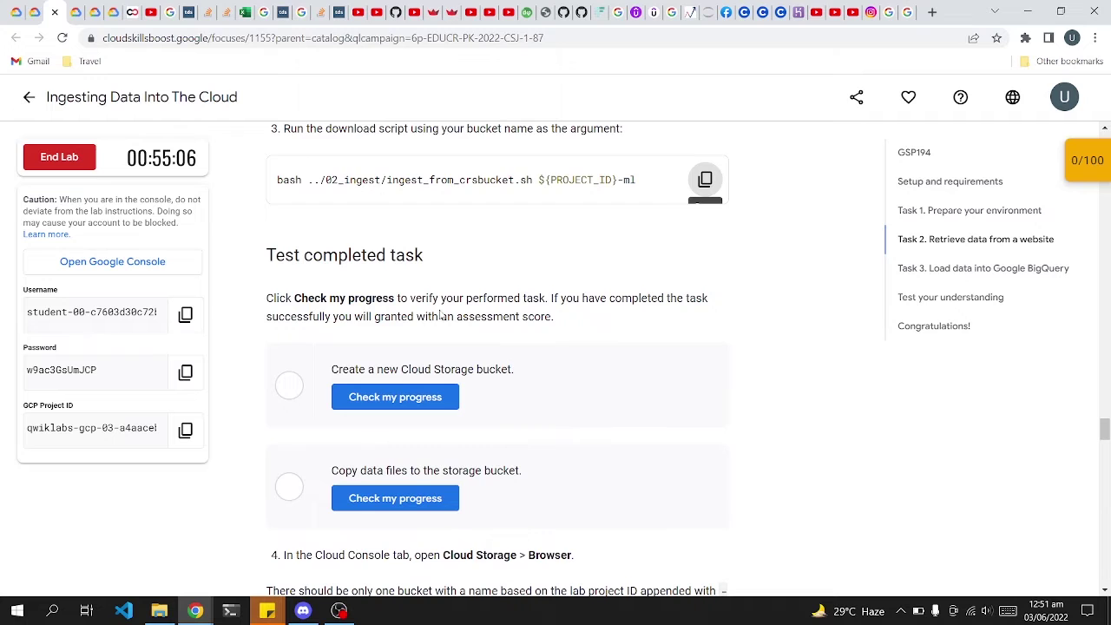
scroll(495, 403, down, 2)
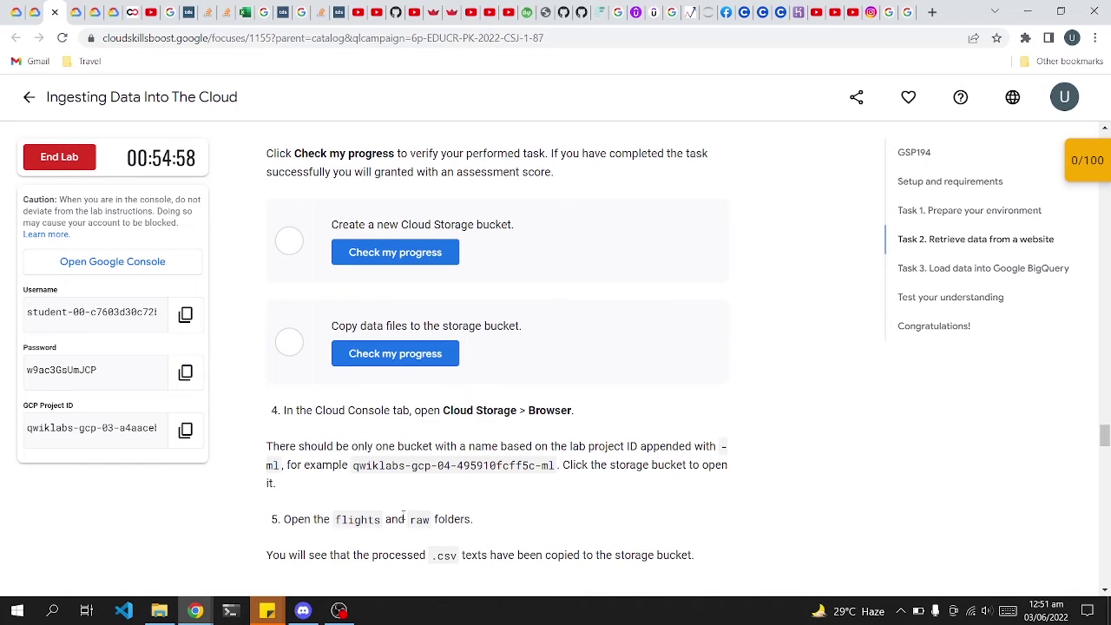
key(alt+Tab)
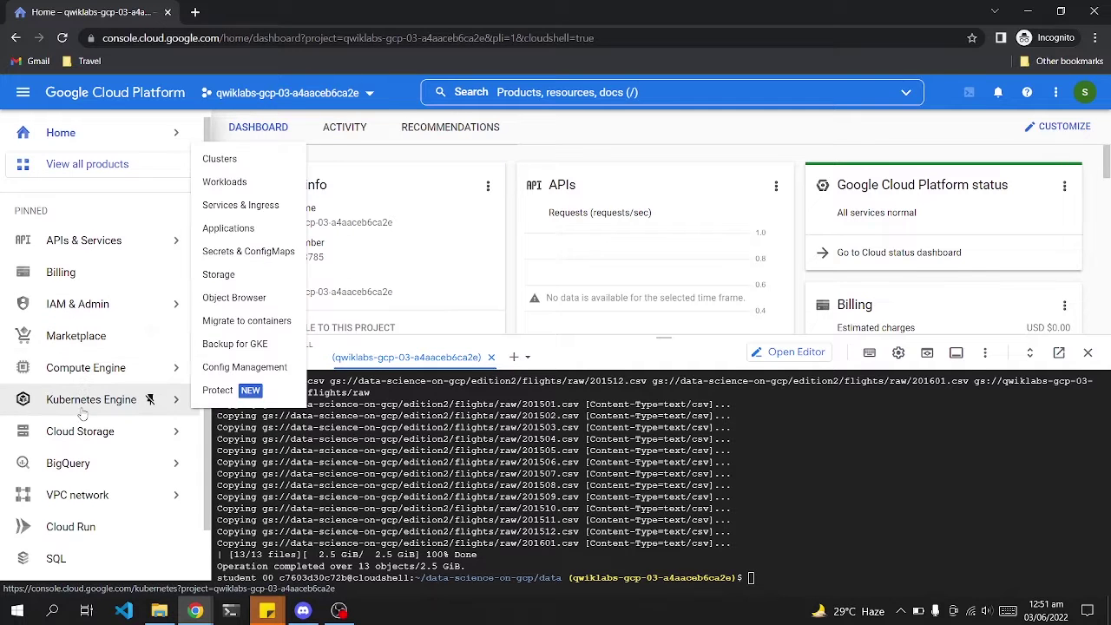
right_click(90, 441)
click(149, 445)
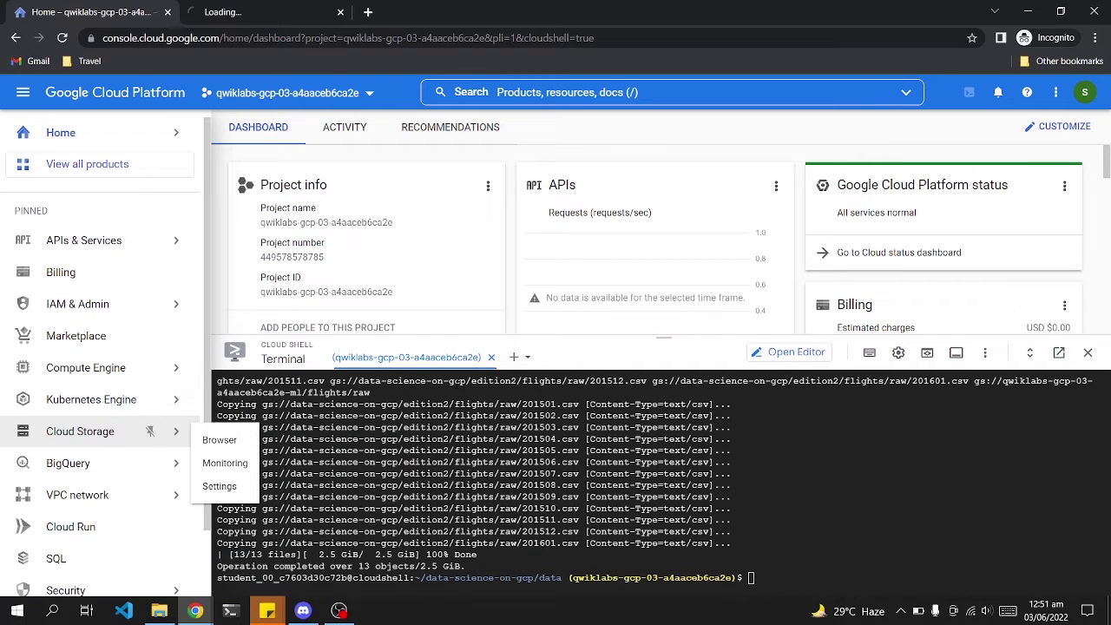
Step: Check the lab progress for creating a new Cloud Storage bucket and for copying data files to the storage bucket
key(alt+Tab)
click(409, 251)
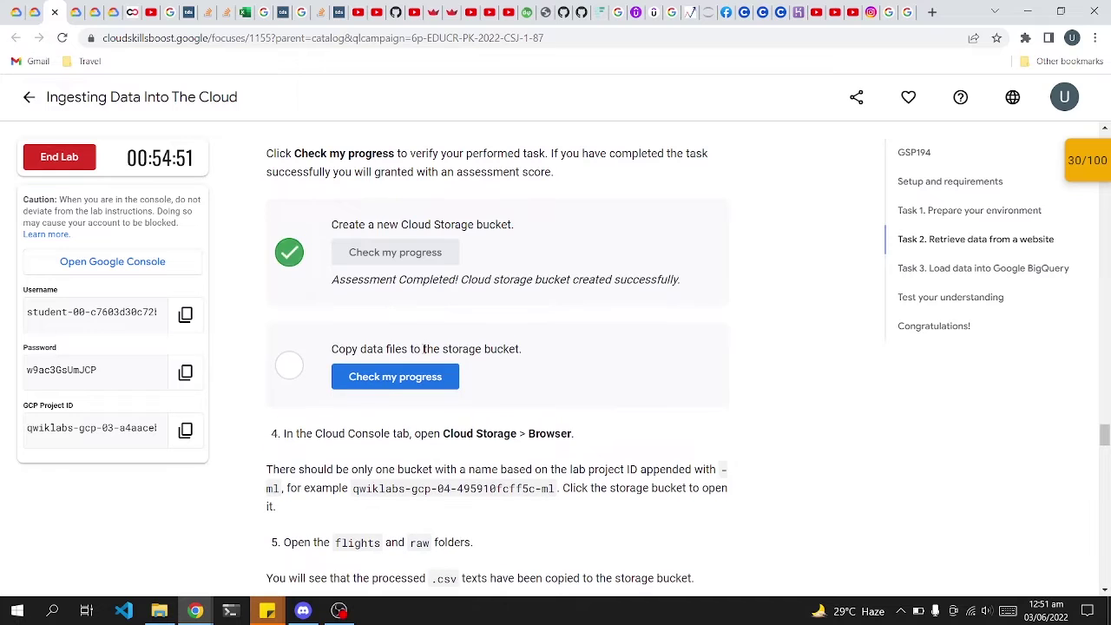
click(420, 376)
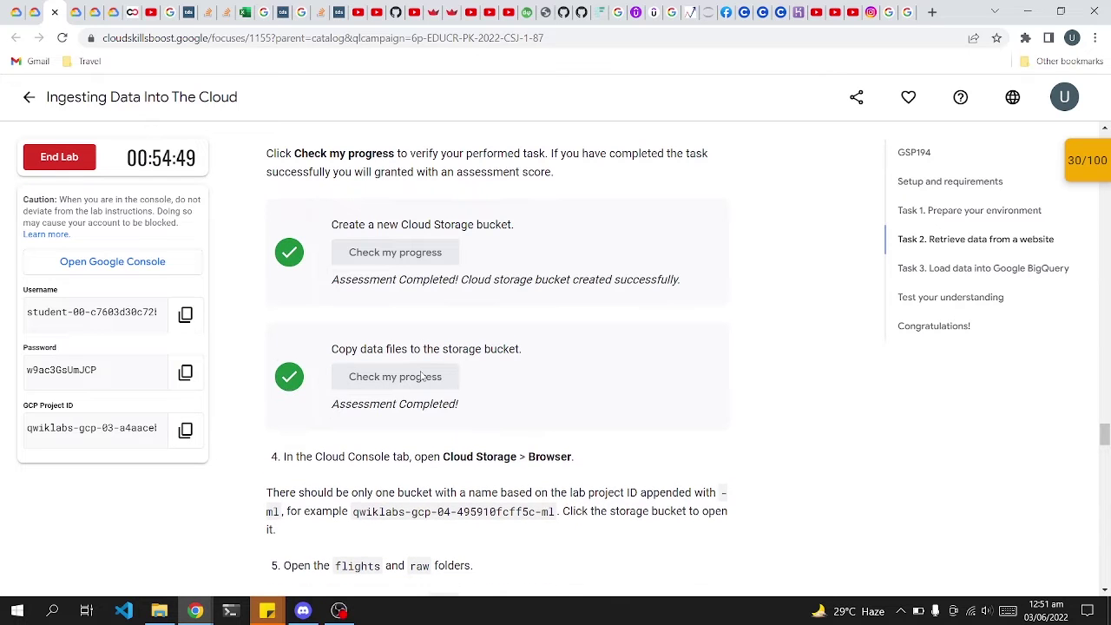
scroll(422, 369, down, 2)
Step: Open the Cloud Storage Browser page in another new tab, close the earlier Cloud Storage tab and switch to the new one
key(alt+Tab)
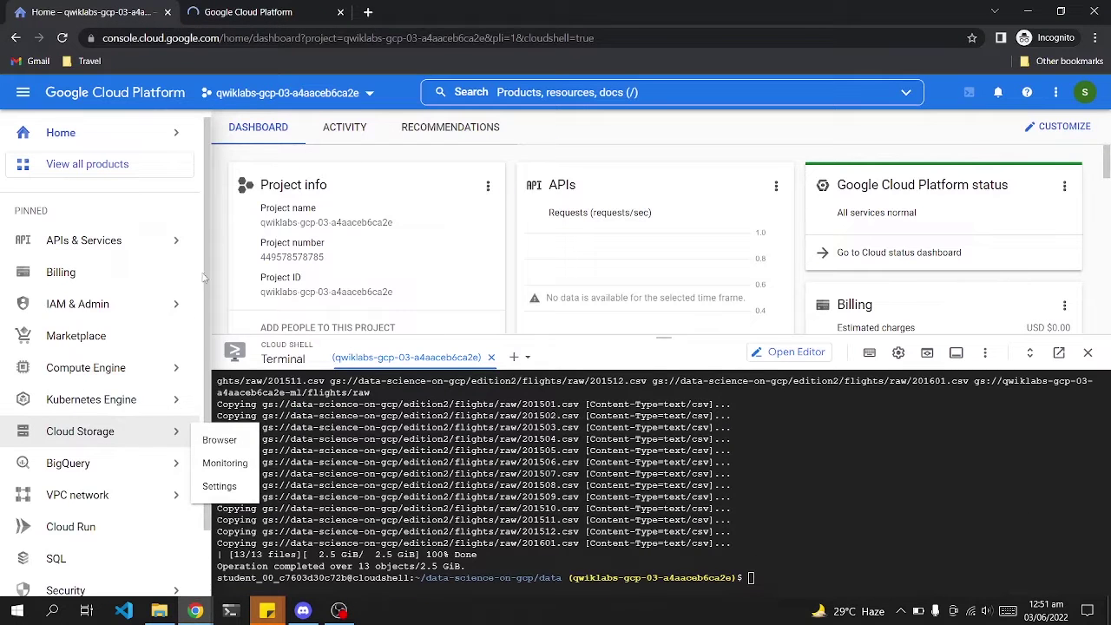
mouse_move(178, 432)
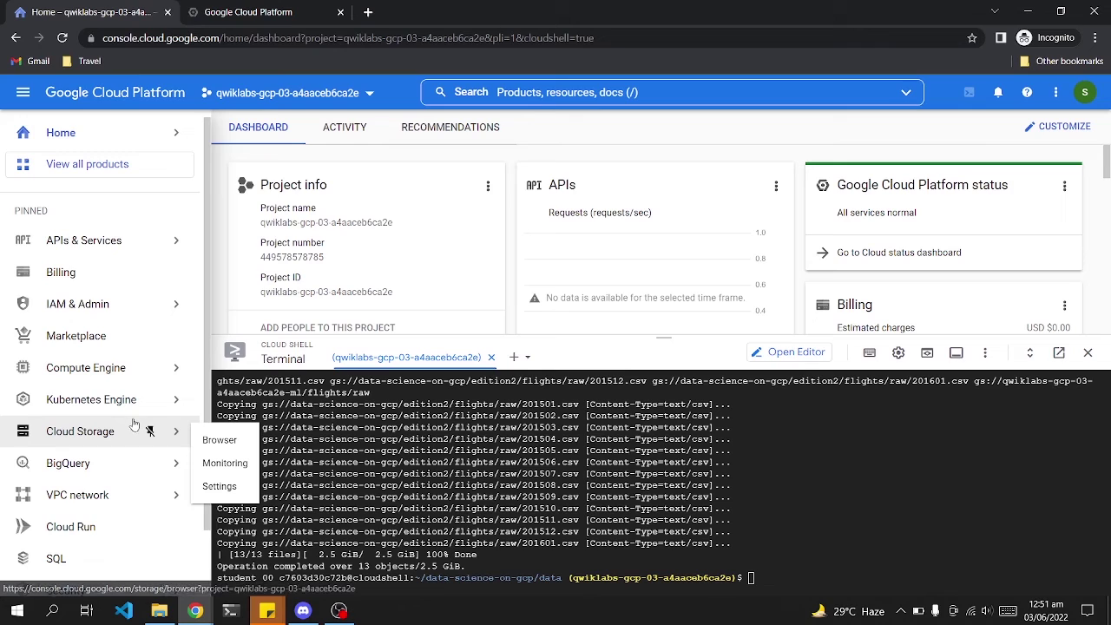
right_click(224, 440)
click(286, 457)
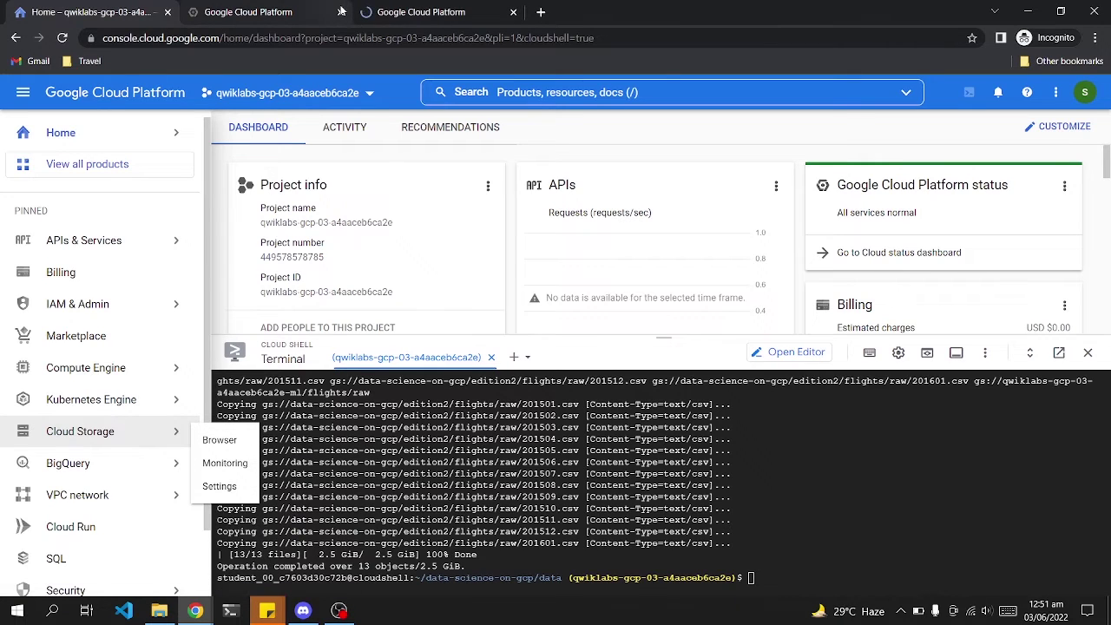
click(341, 12)
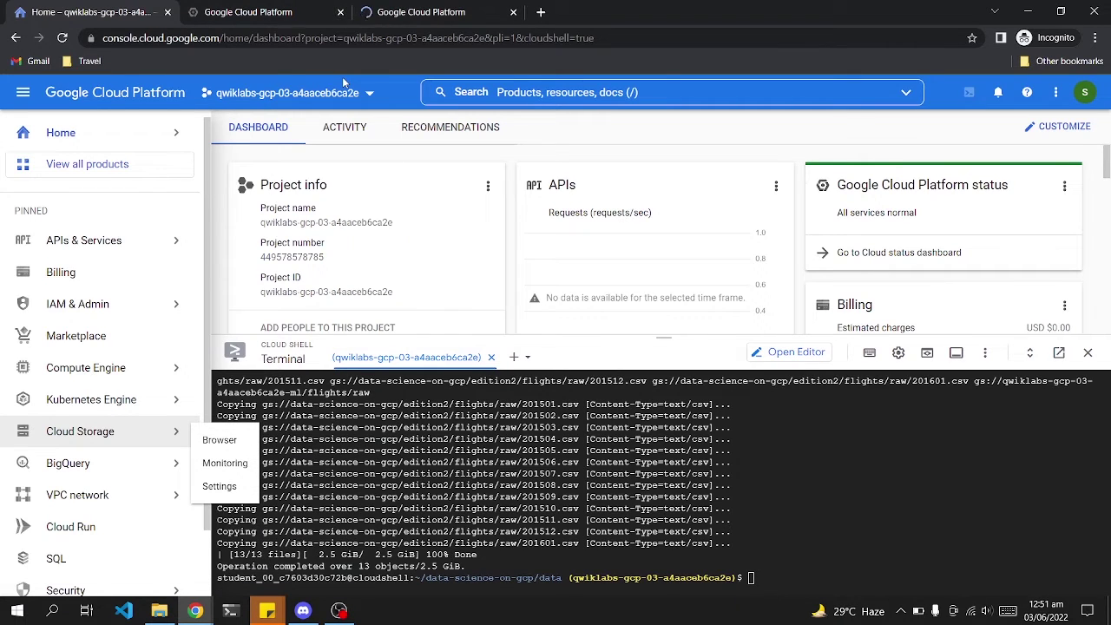
click(273, 12)
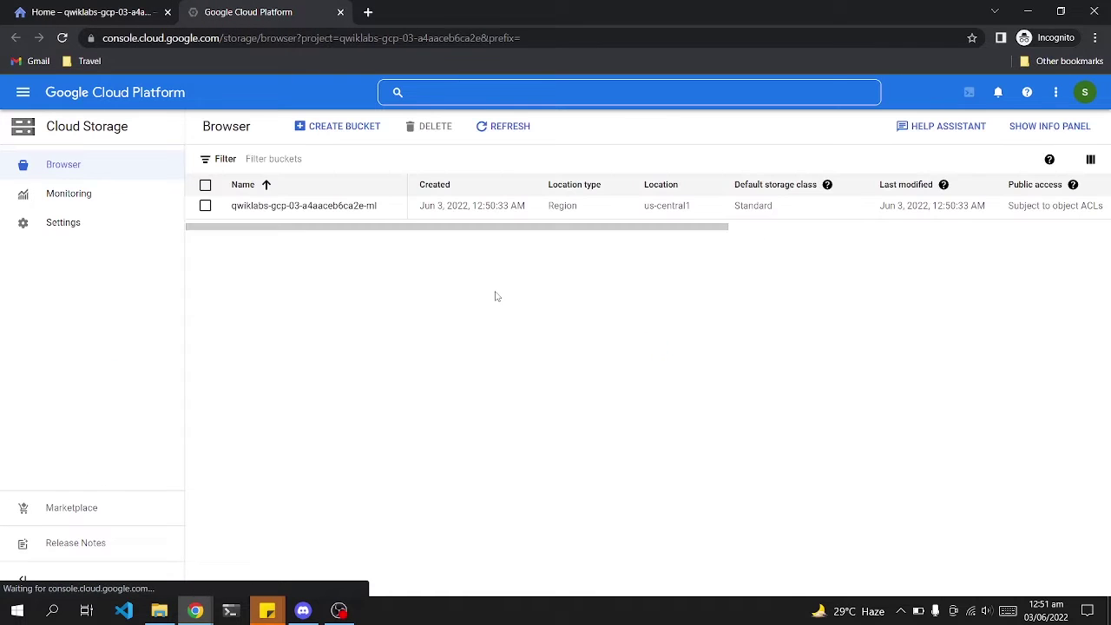
Step: Following the lab instructions, open the project's -ml bucket and its flights and raw folders to view the copied CSV files
key(alt+Tab)
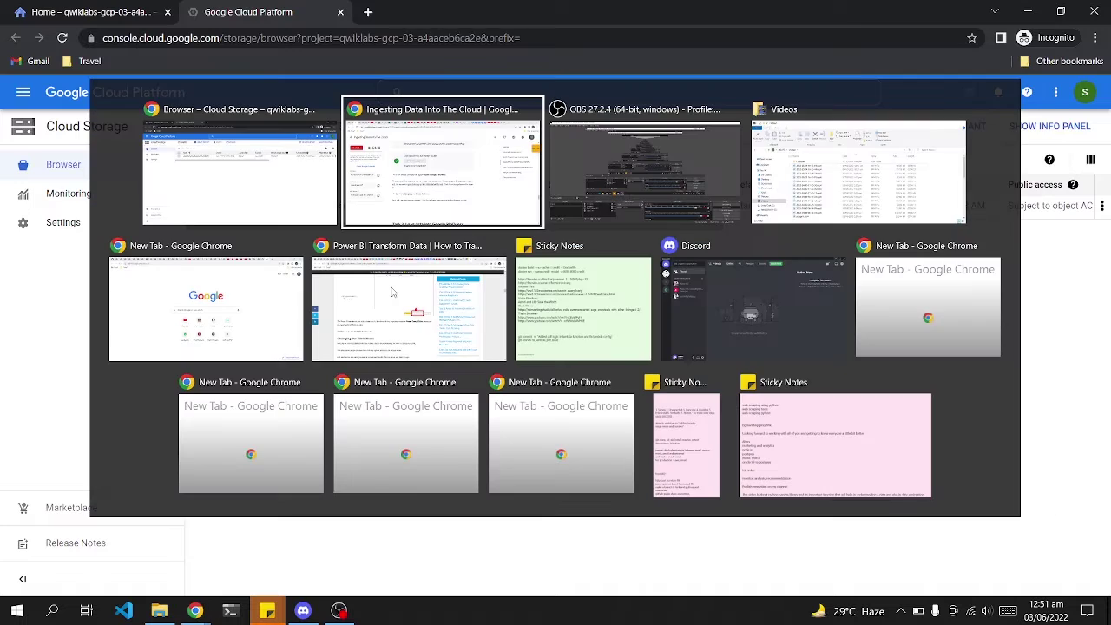
scroll(423, 388, down, 1)
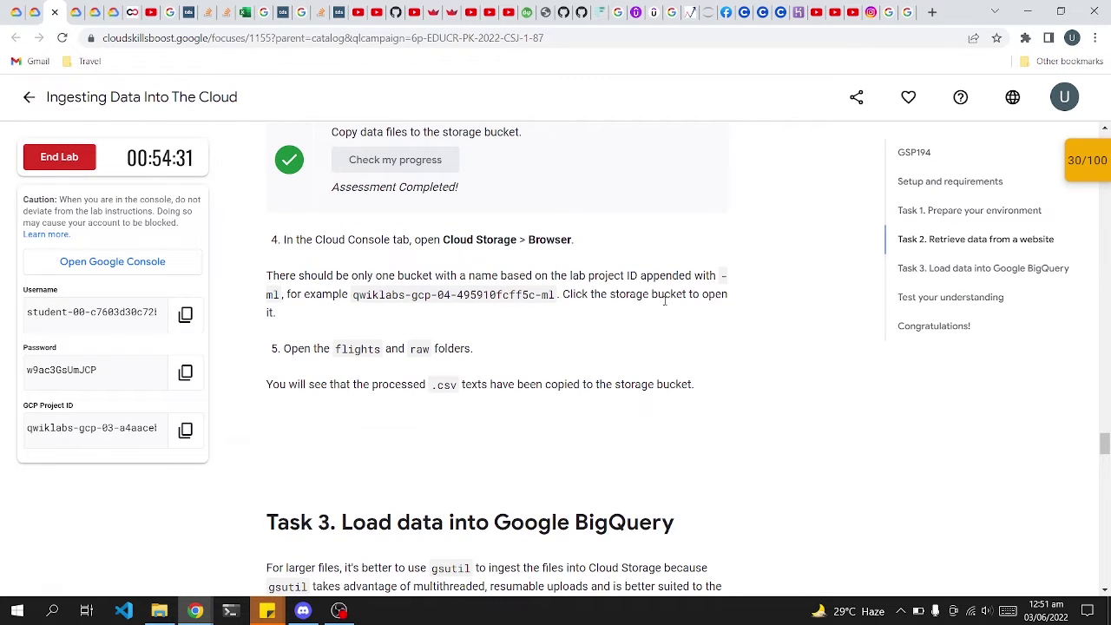
key(alt+Tab)
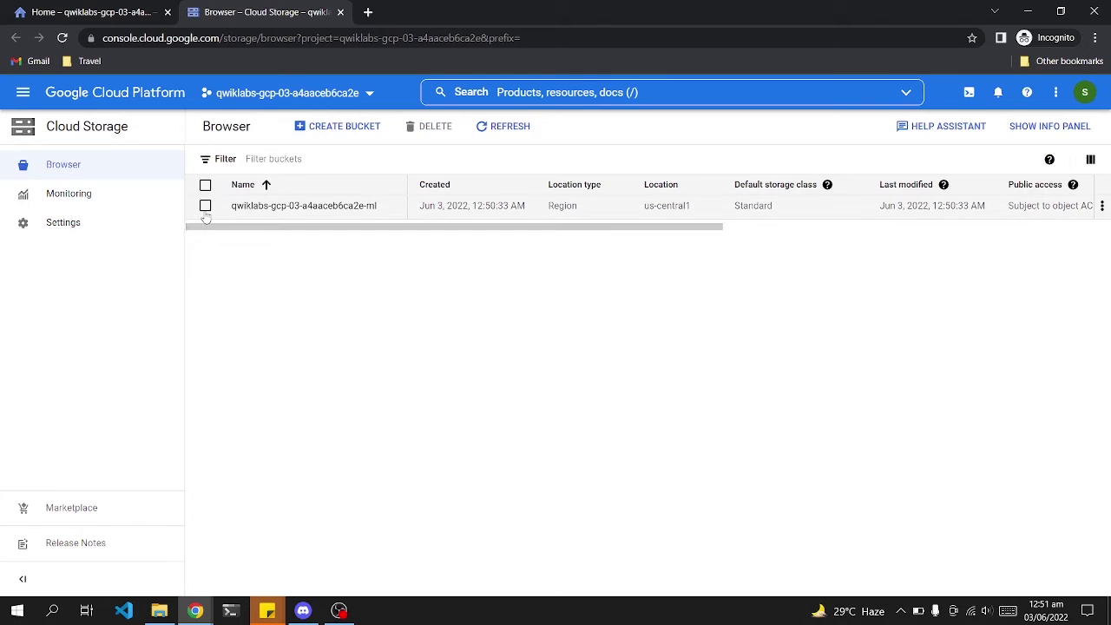
click(272, 210)
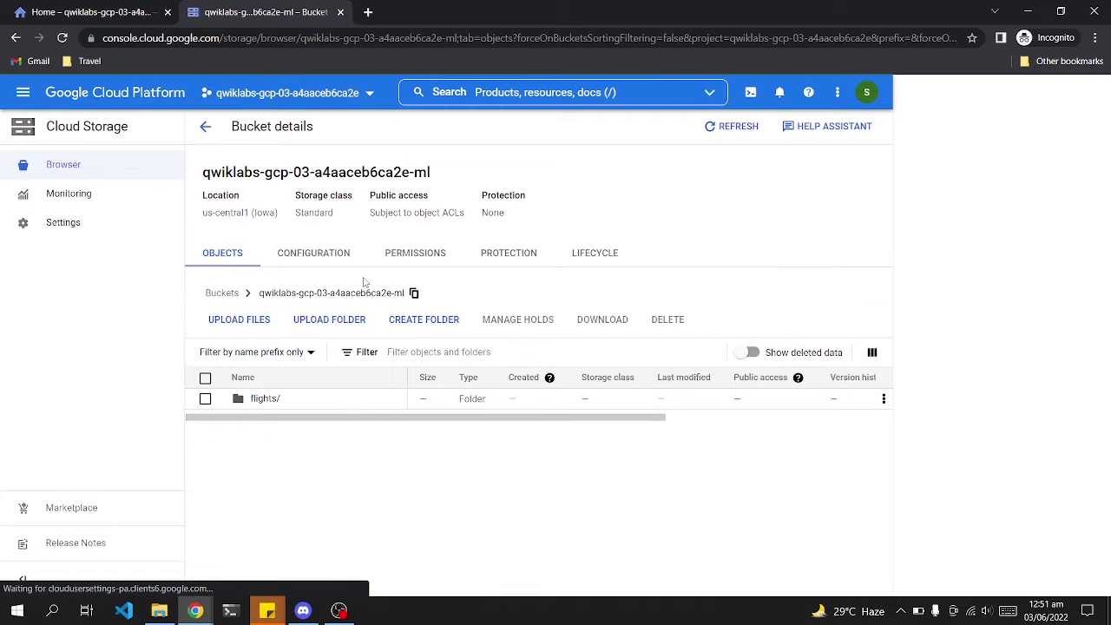
key(alt+Tab)
key(alt+Tab)
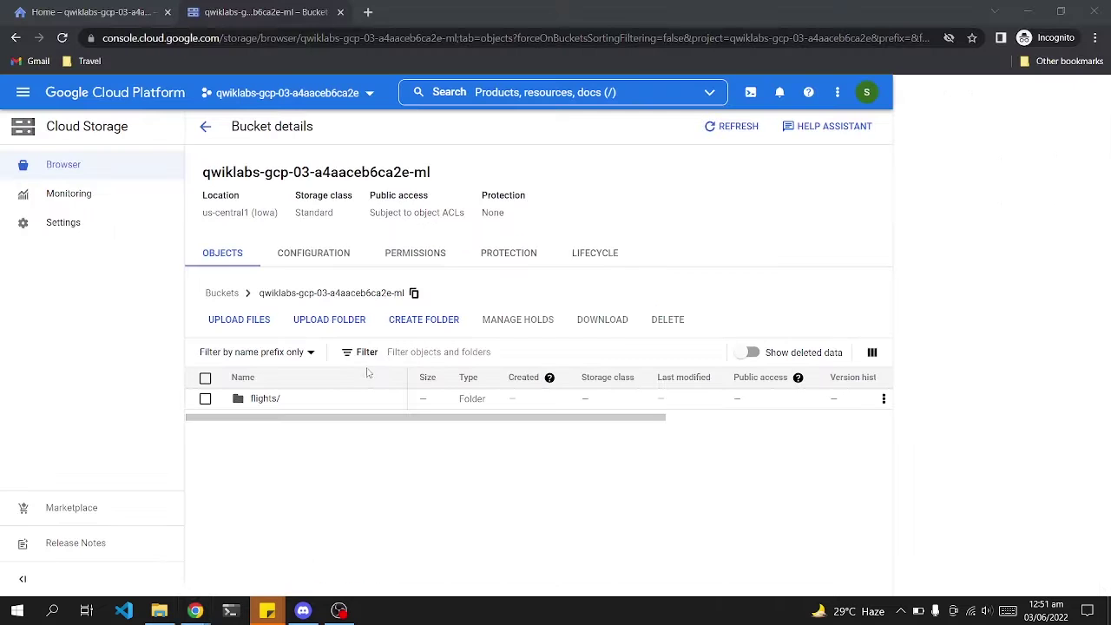
click(269, 397)
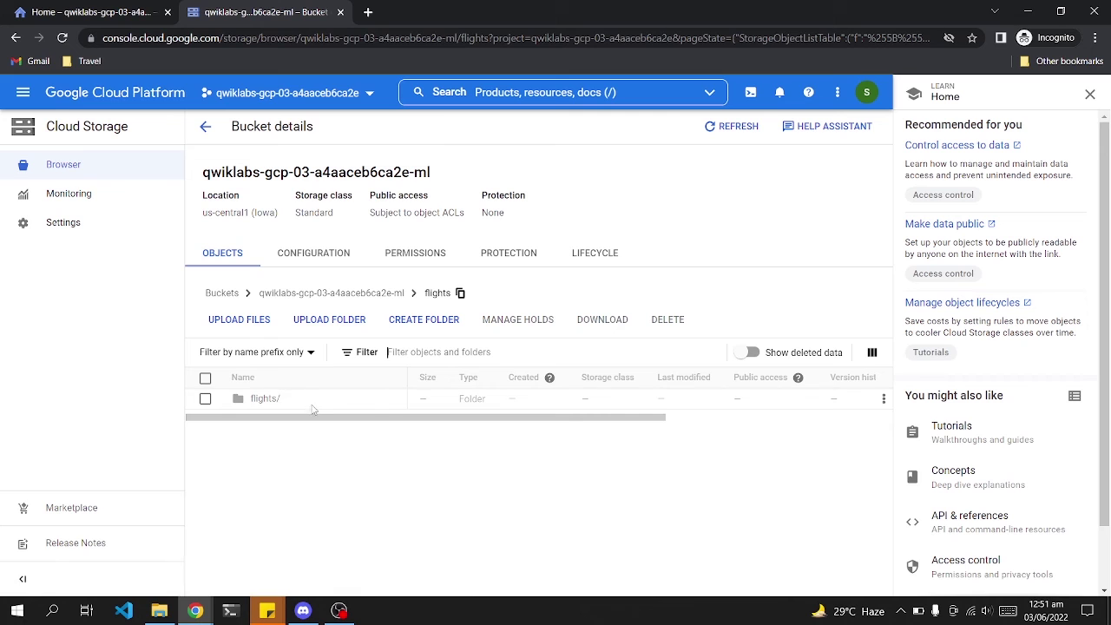
click(267, 400)
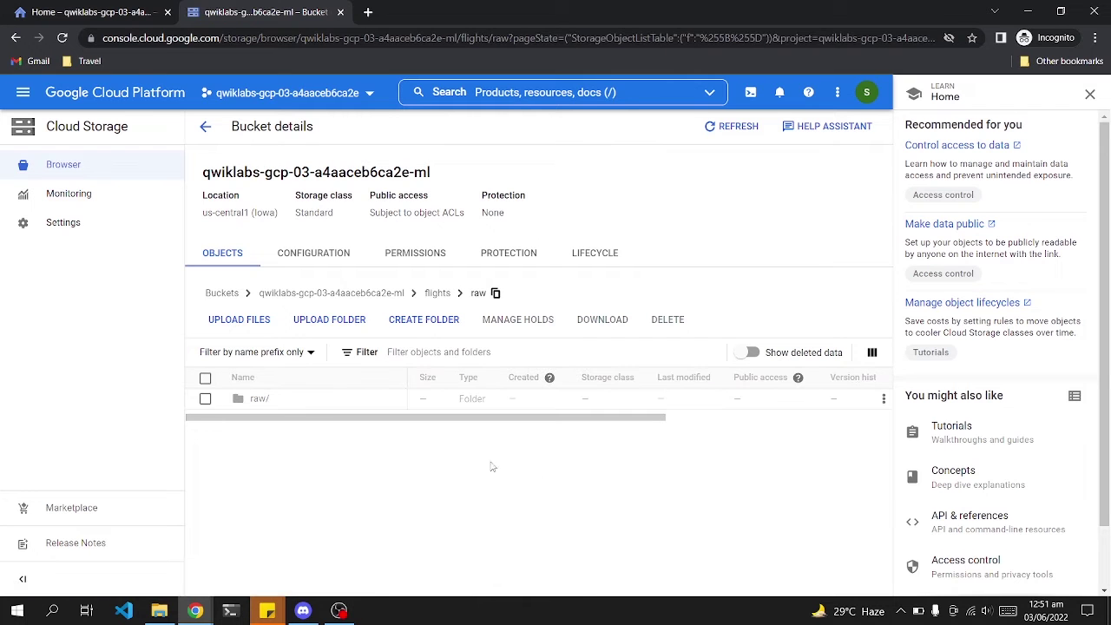
scroll(610, 484, down, 2)
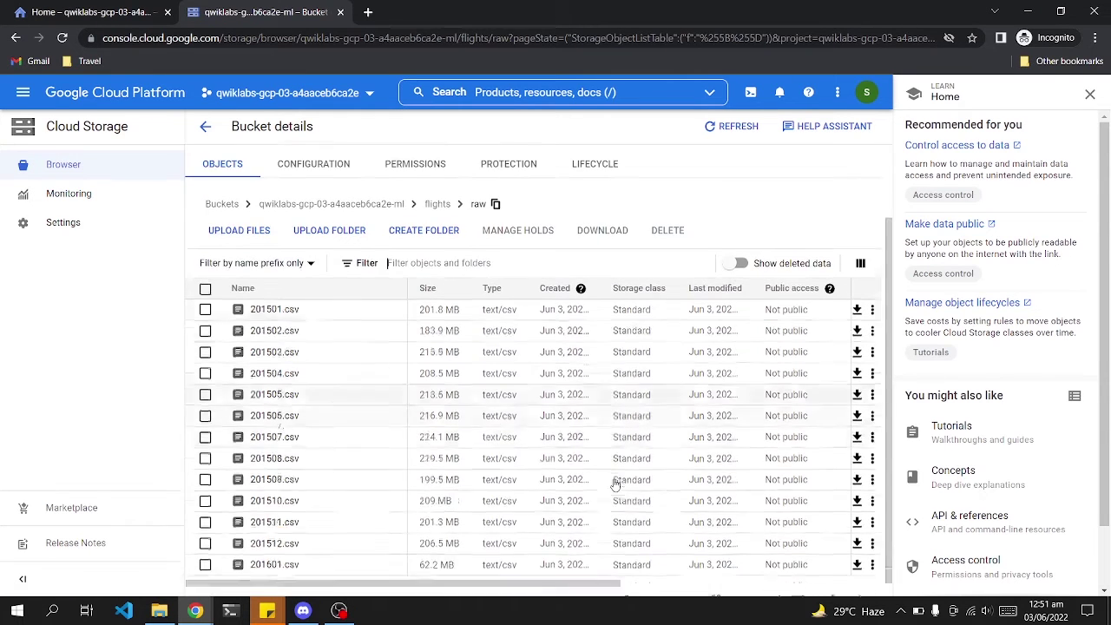
Step: Read the lab's Task 3 introduction on loading data into BigQuery and copy the command cat ../02_ingest/bqload.sh
key(alt+Tab)
scroll(428, 318, down, 1)
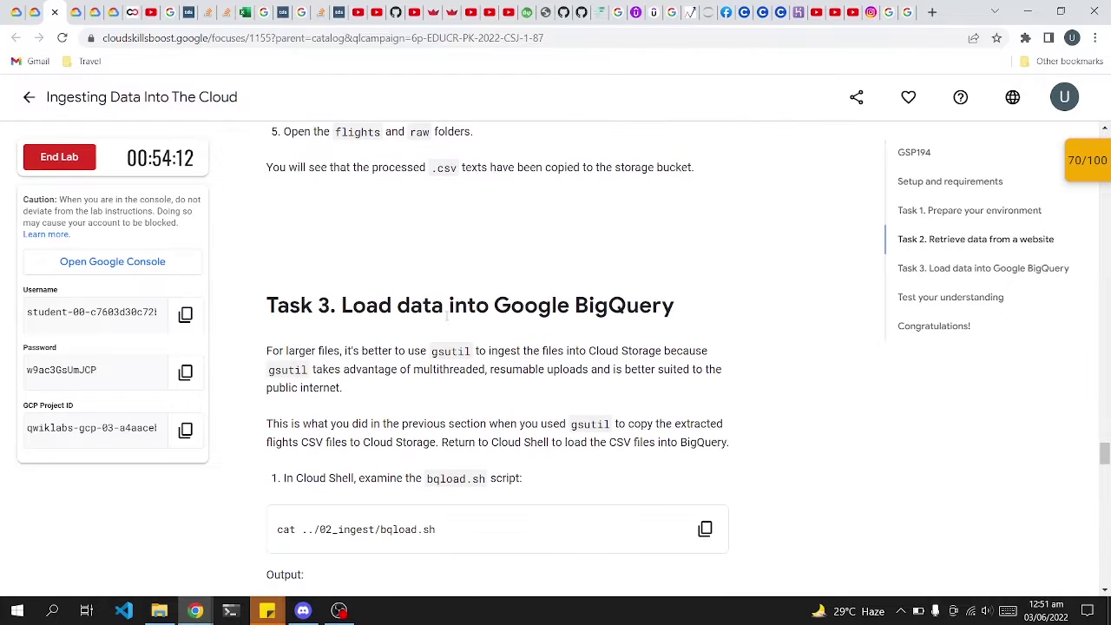
drag(320, 351, 660, 351)
scroll(385, 281, down, 2)
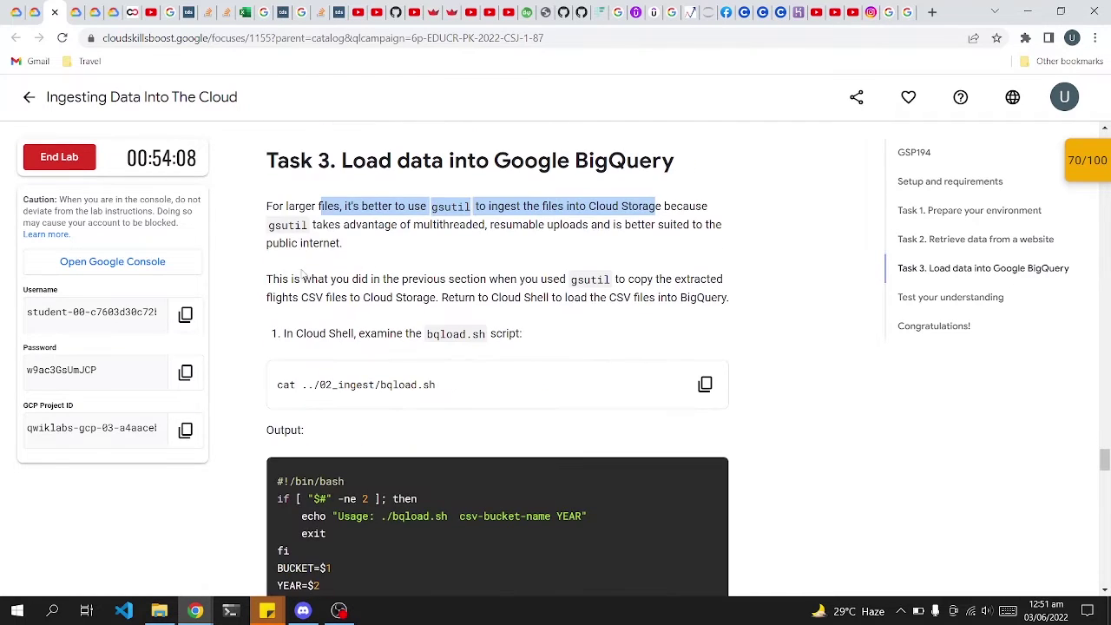
drag(296, 280, 683, 295)
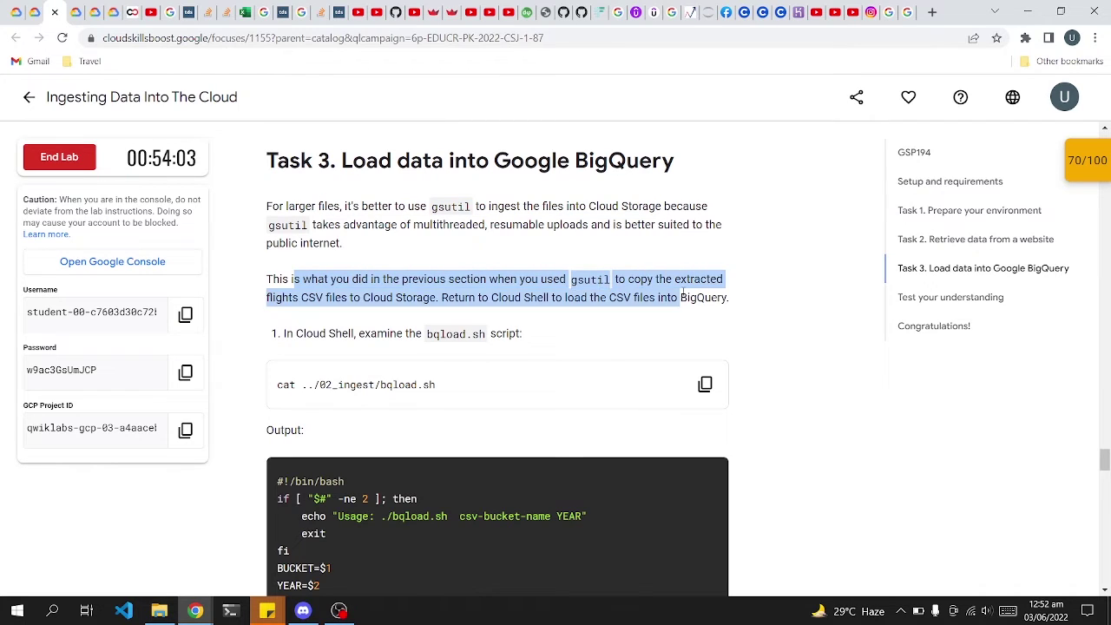
click(705, 384)
scroll(694, 373, down, 1)
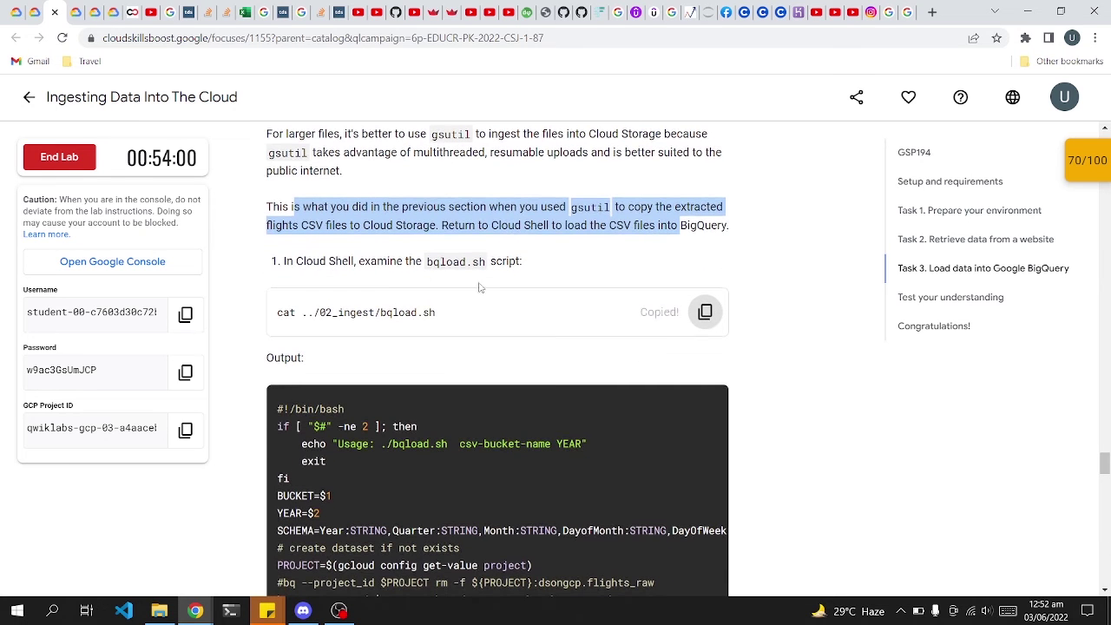
Step: Switch to the Google Cloud console's Home tab and run cat ../02_ingest/bqload.sh in its existing Cloud Shell session
scroll(484, 322, down, 2)
key(alt+Tab)
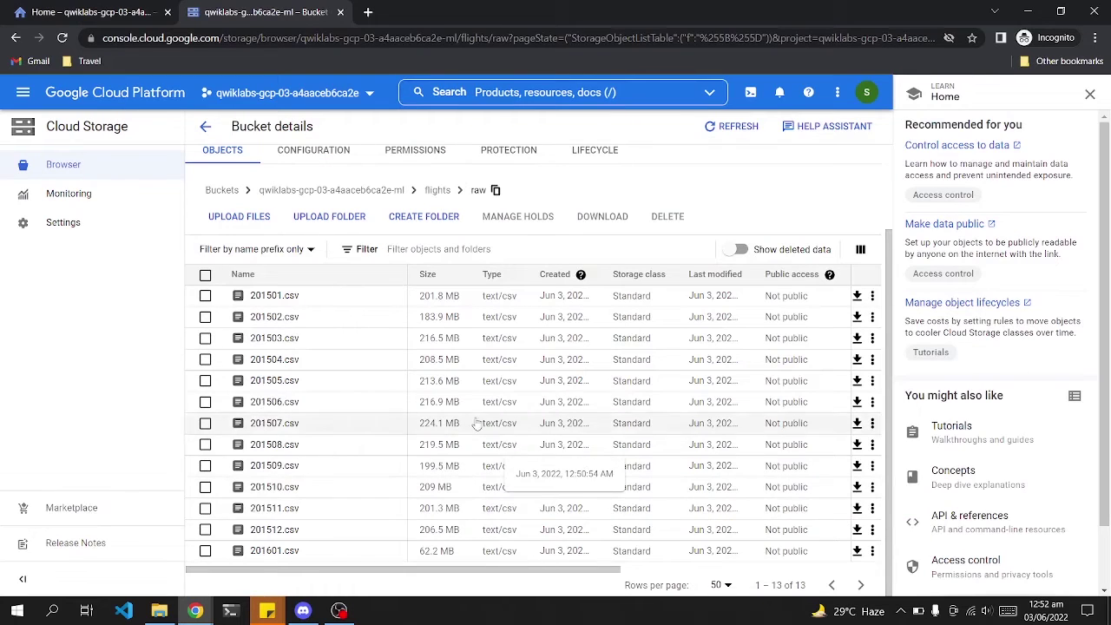
click(750, 92)
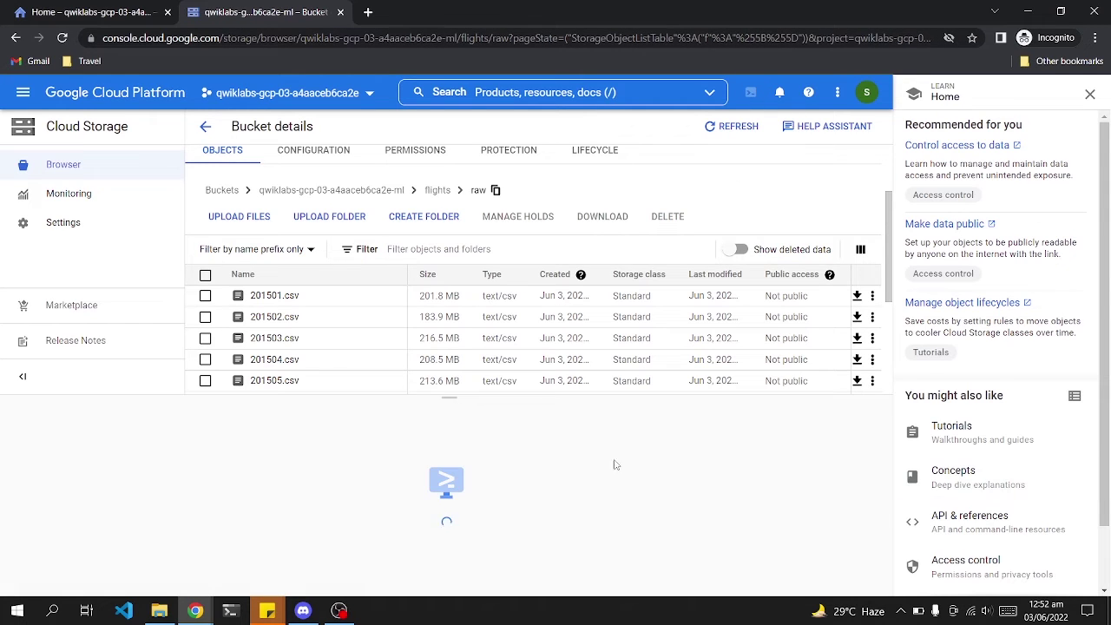
click(868, 413)
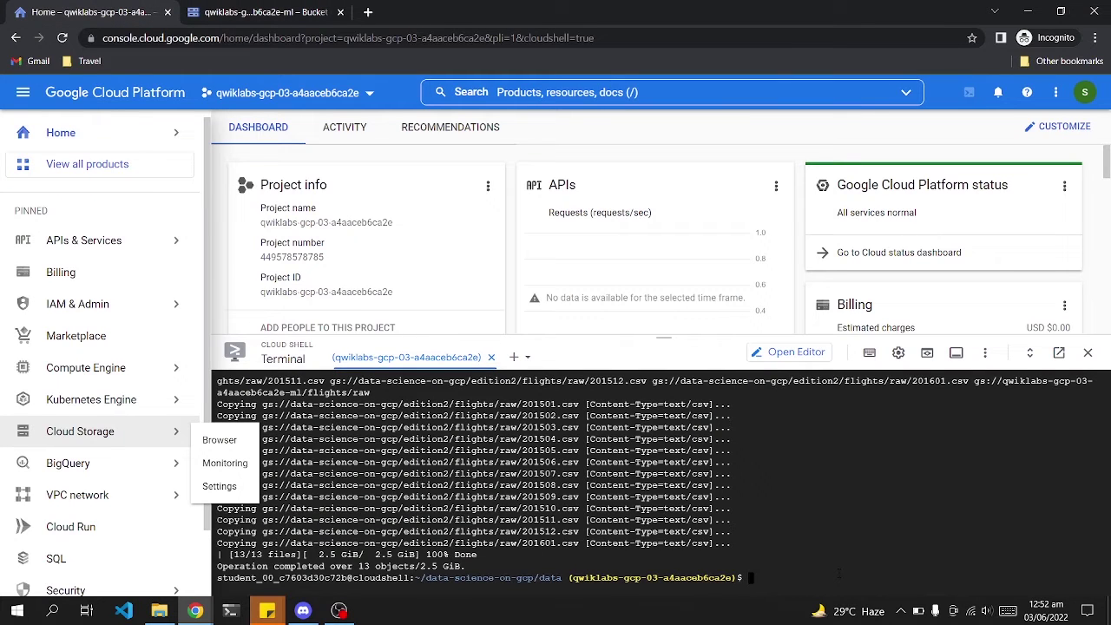
key(ctrl+v)
key(Return)
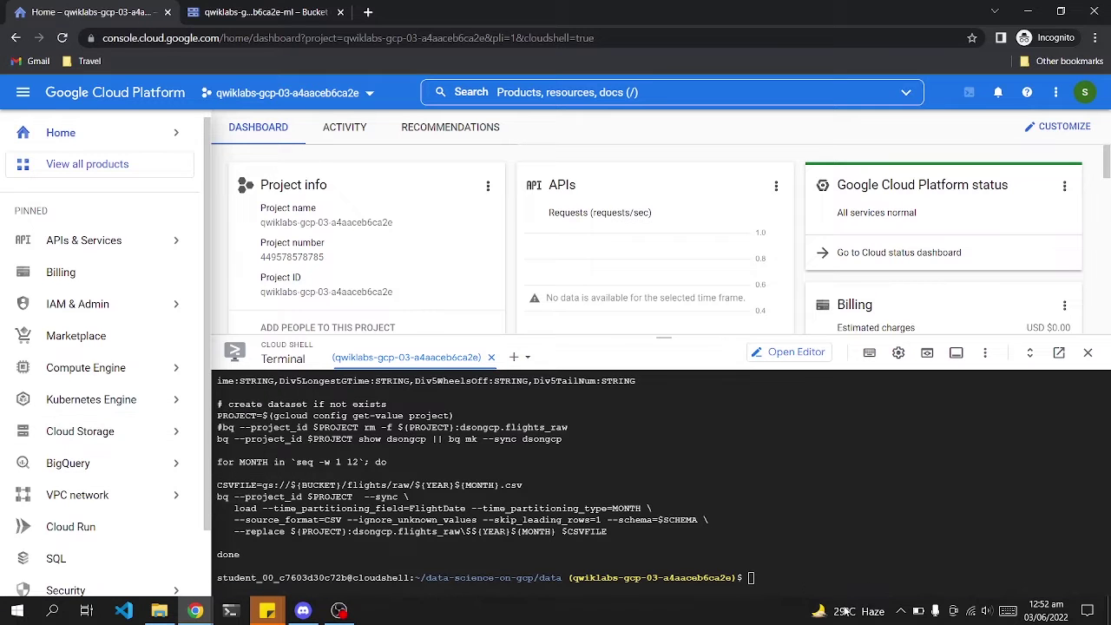
Step: Copy the lab command bash ../02_ingest/bqload.sh ${PROJECT_ID}-ml 2015, run it in Cloud Shell and follow the load job's status
key(alt+Tab)
scroll(751, 417, down, 3)
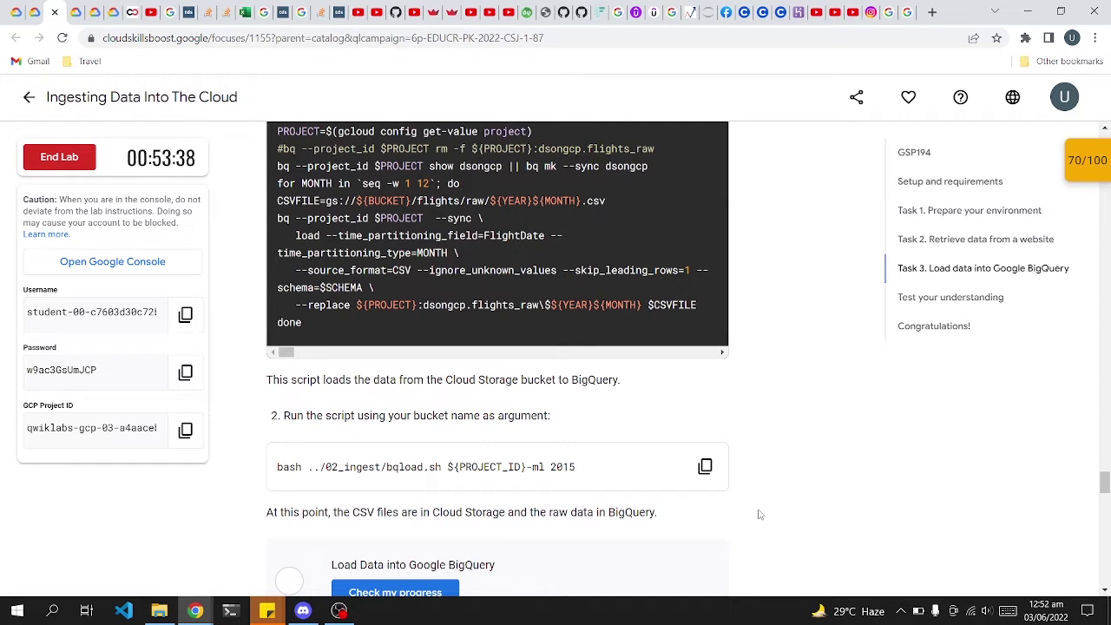
click(705, 466)
scroll(720, 434, down, 1)
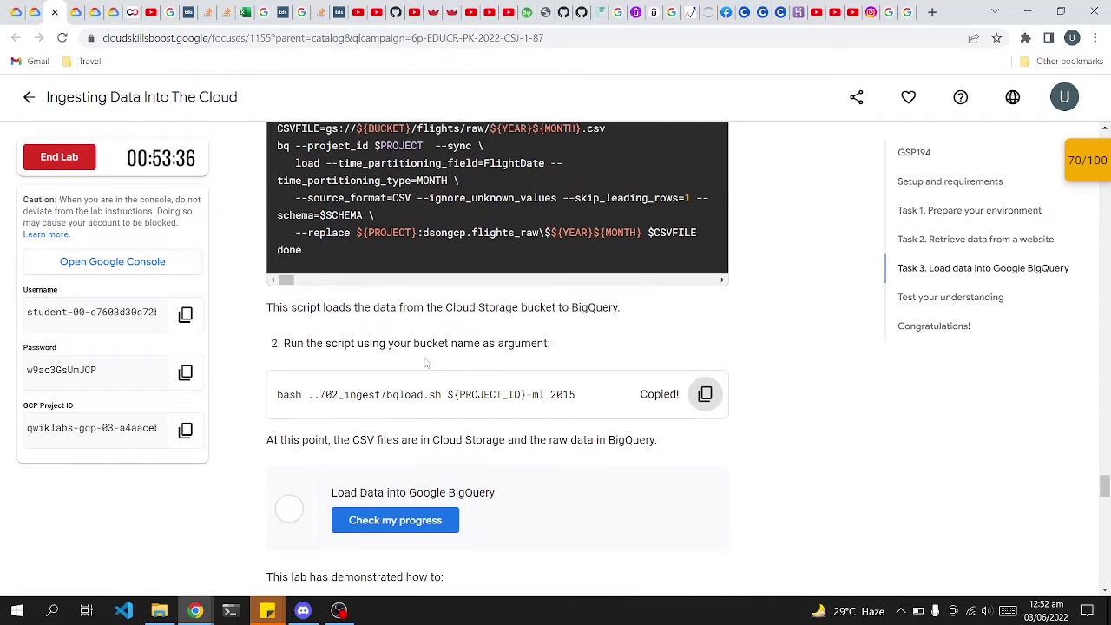
scroll(618, 451, down, 1)
key(alt+Tab)
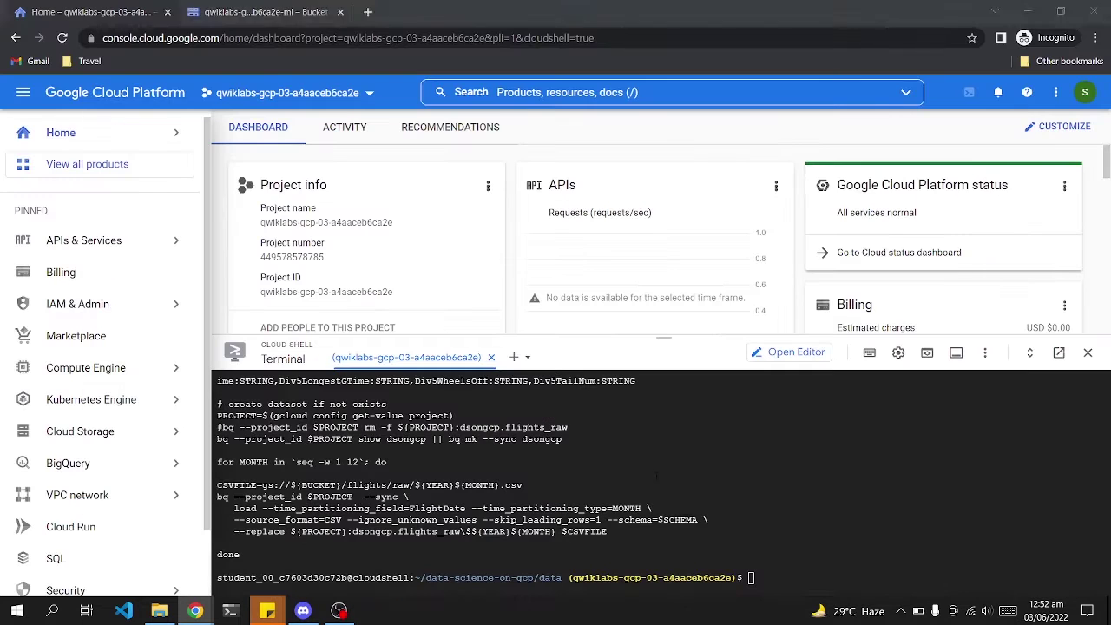
key(ctrl+v)
key(Return)
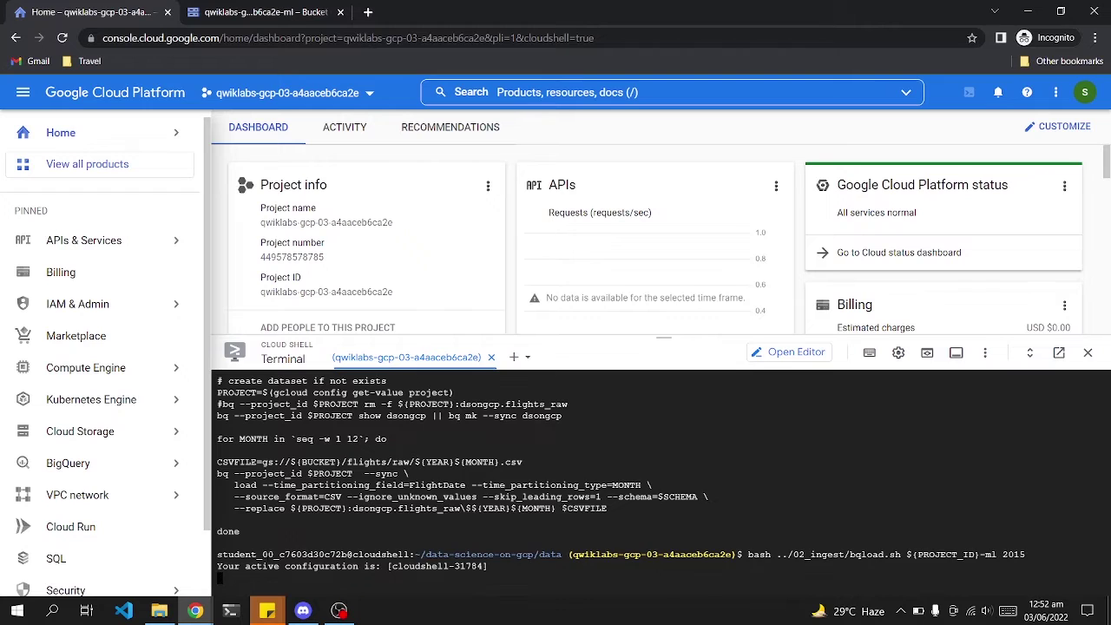
drag(389, 553, 296, 566)
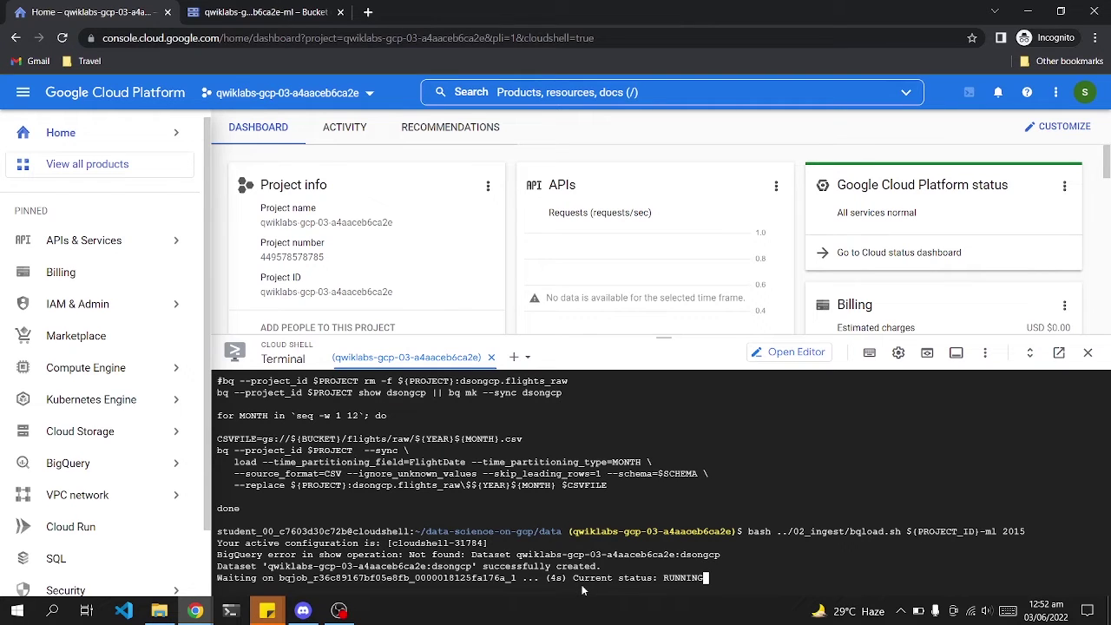
drag(540, 578, 571, 566)
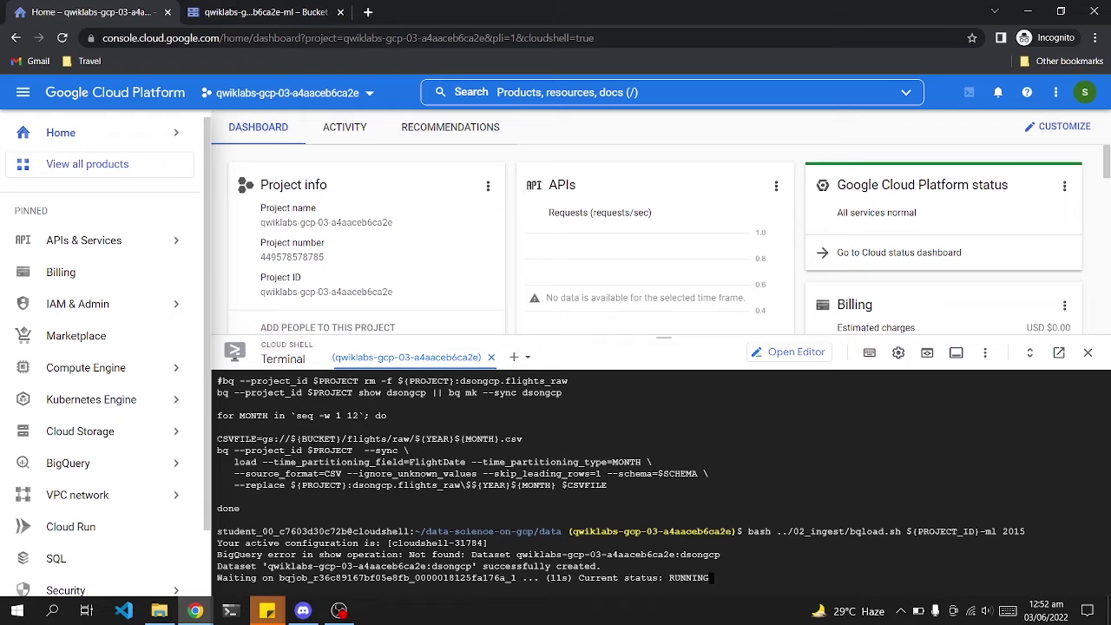
drag(613, 577, 706, 590)
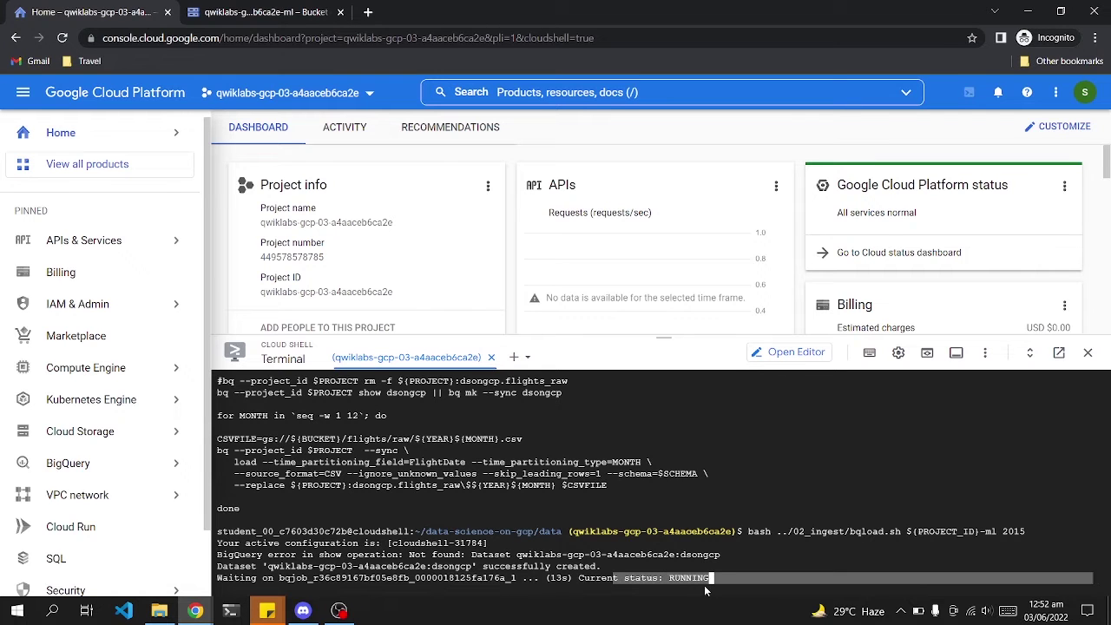
click(661, 484)
Step: Return to the lab page, read its closing summary and answer the data science question under Test your understanding with True
key(alt+Tab)
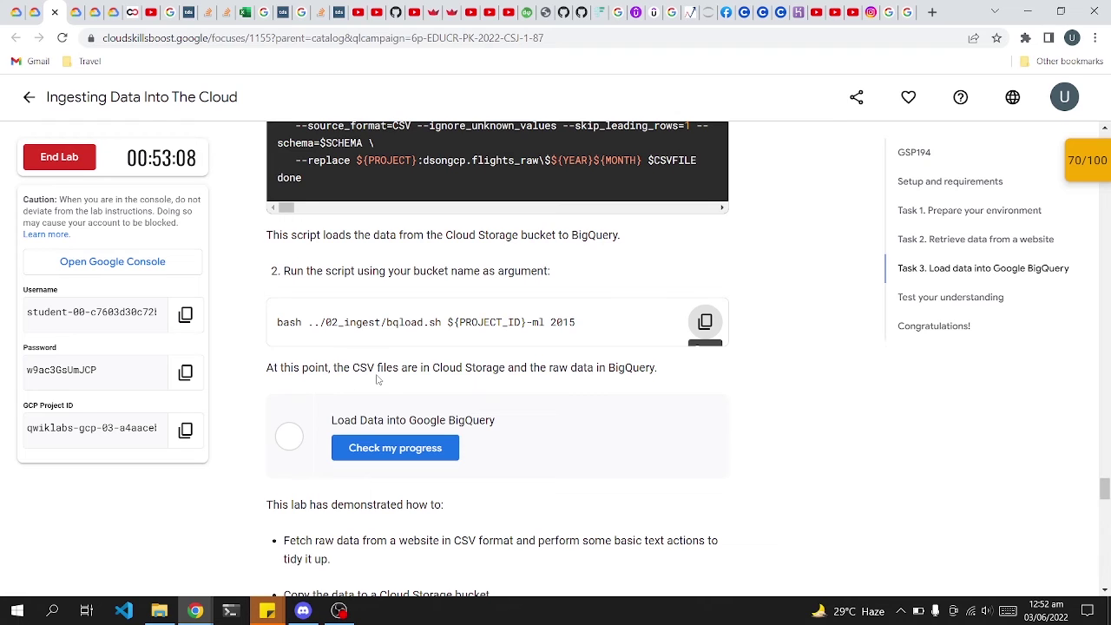
scroll(403, 348, down, 3)
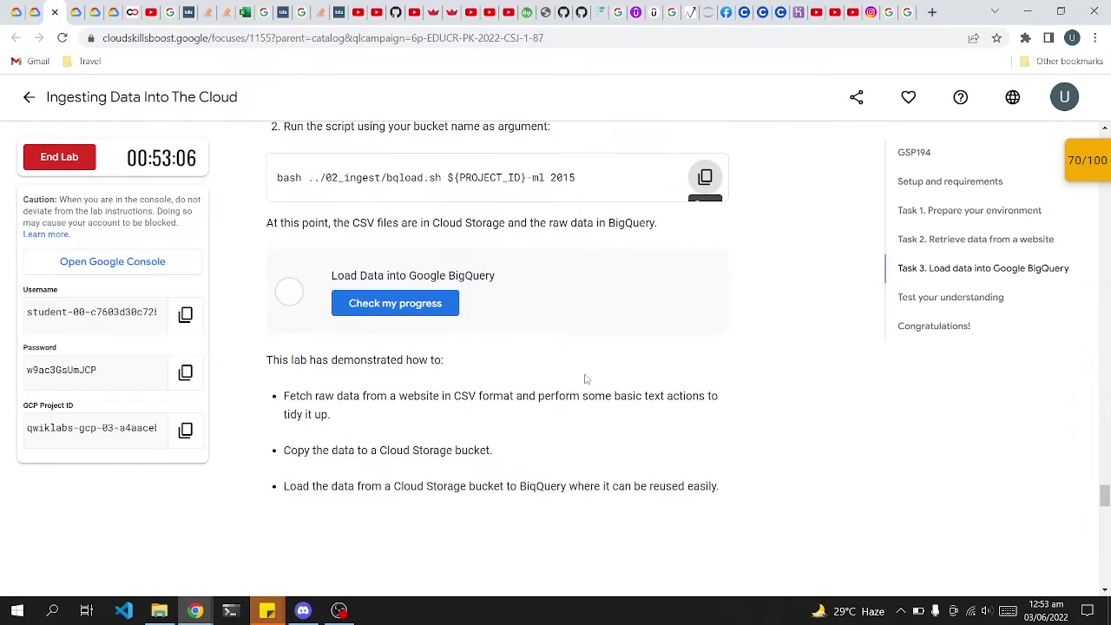
drag(296, 323, 566, 447)
scroll(566, 448, down, 5)
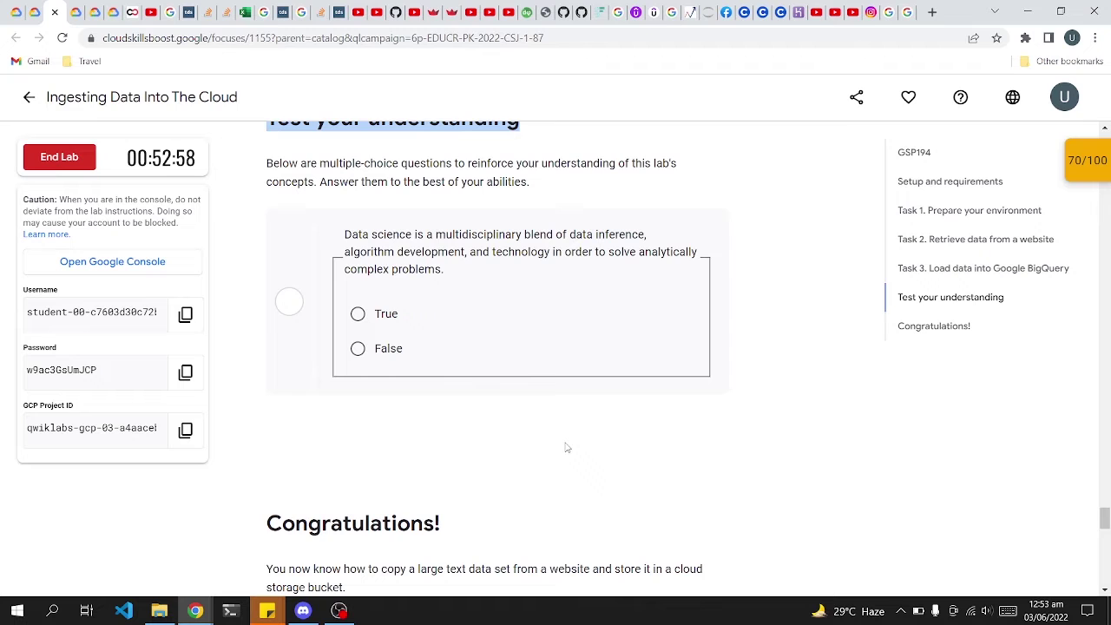
scroll(565, 448, up, 2)
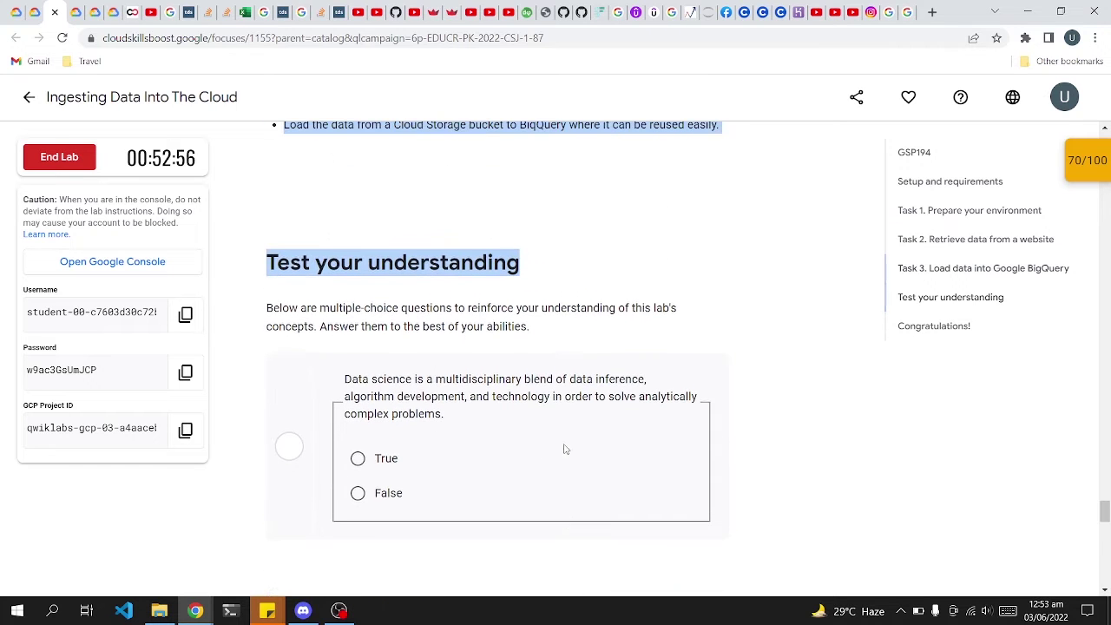
click(357, 460)
scroll(362, 461, up, 2)
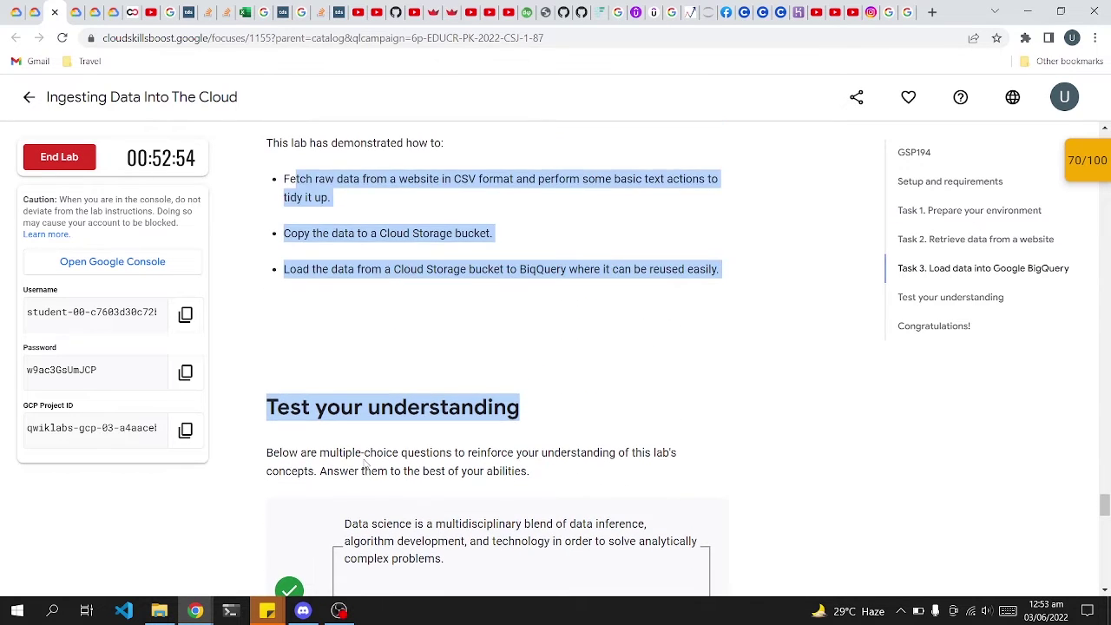
Step: Review the load jobs in Cloud Shell, then check the lab progress for Load Data into Google BigQuery
scroll(364, 460, up, 2)
key(alt+Tab)
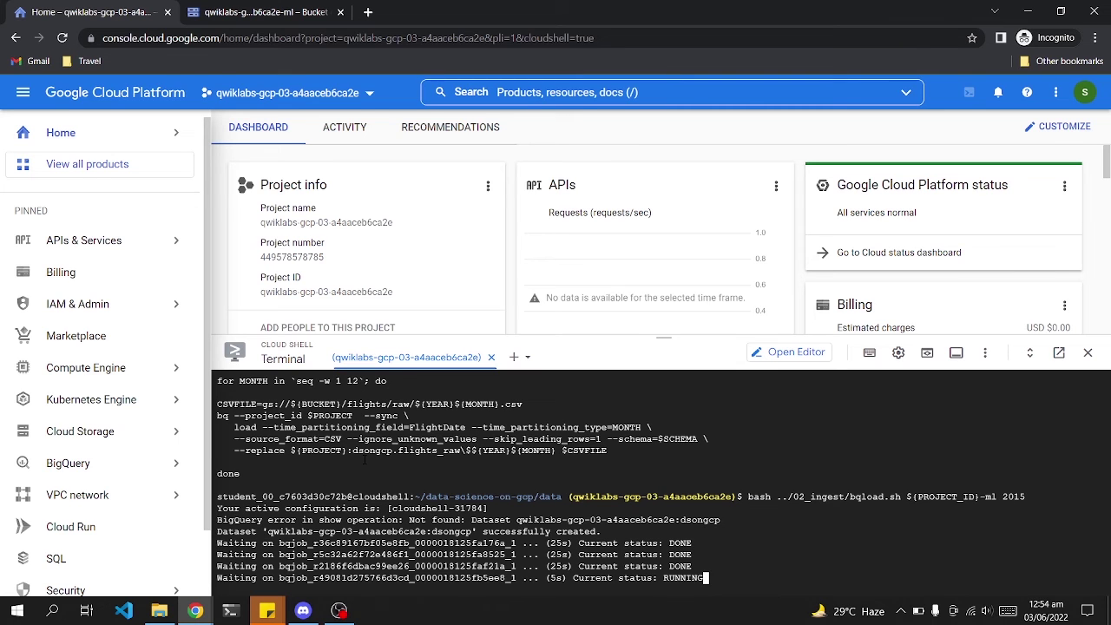
key(alt+Tab)
click(395, 375)
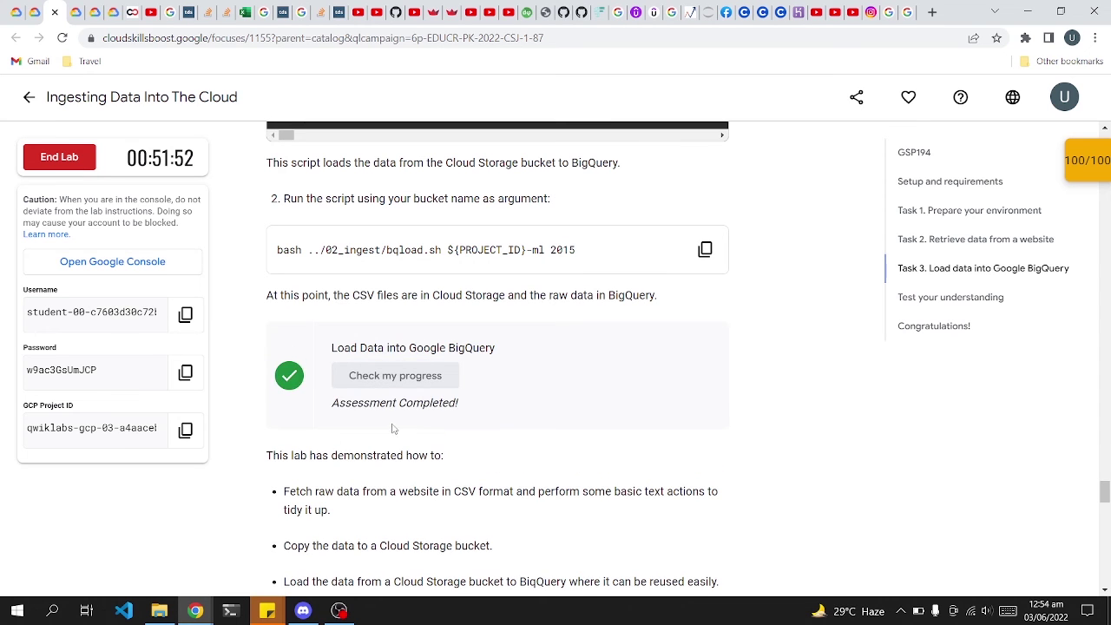
scroll(404, 427, down, 5)
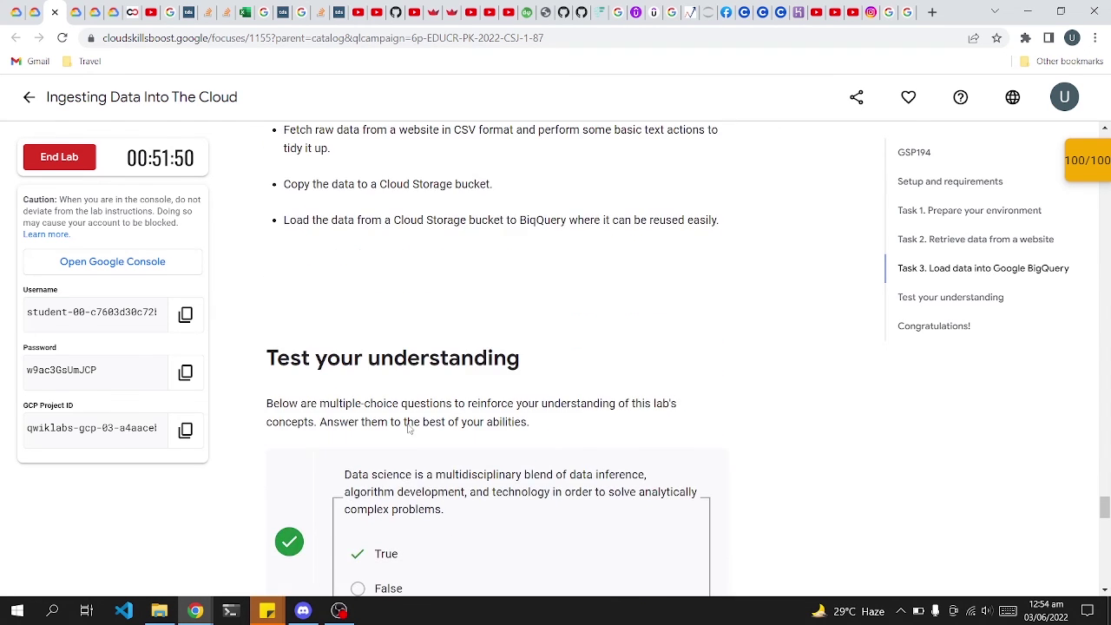
scroll(385, 508, down, 4)
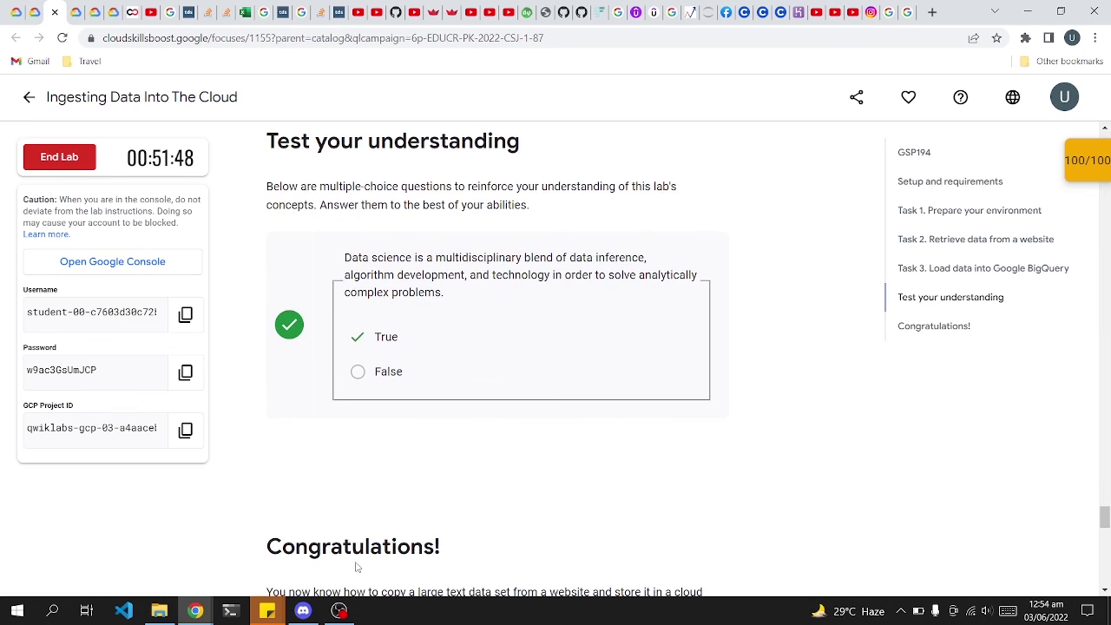